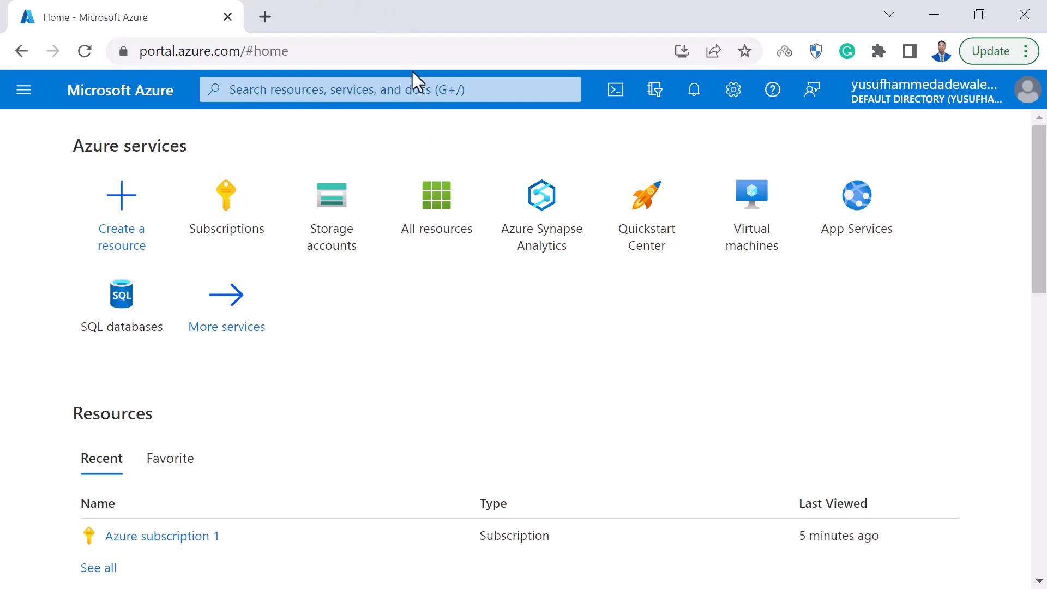
Search the portal for "datalake storage gen 2" and open the Storage accounts service.
left_click(417, 89)
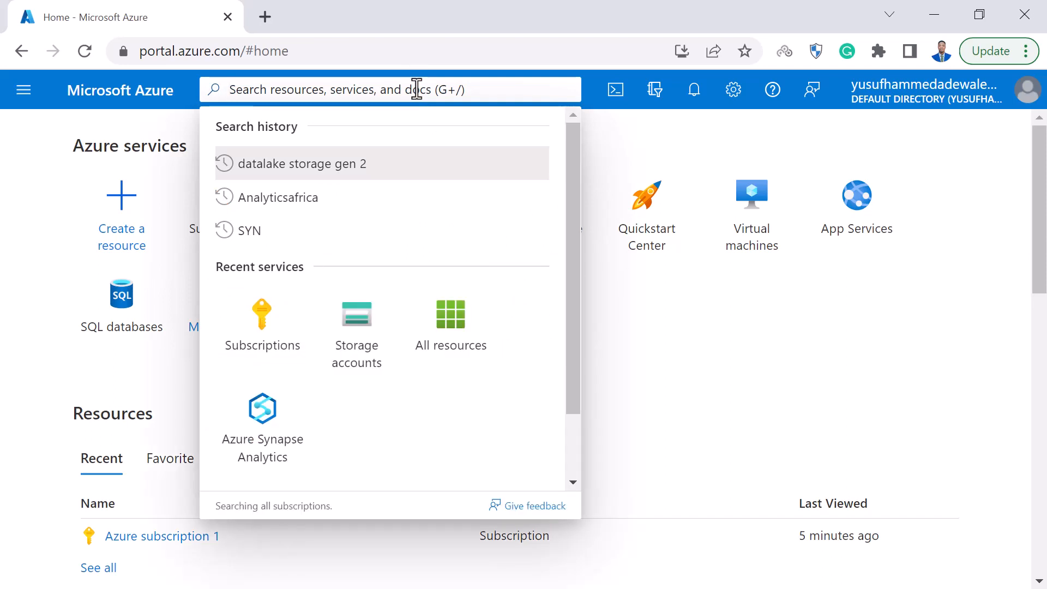
type("data")
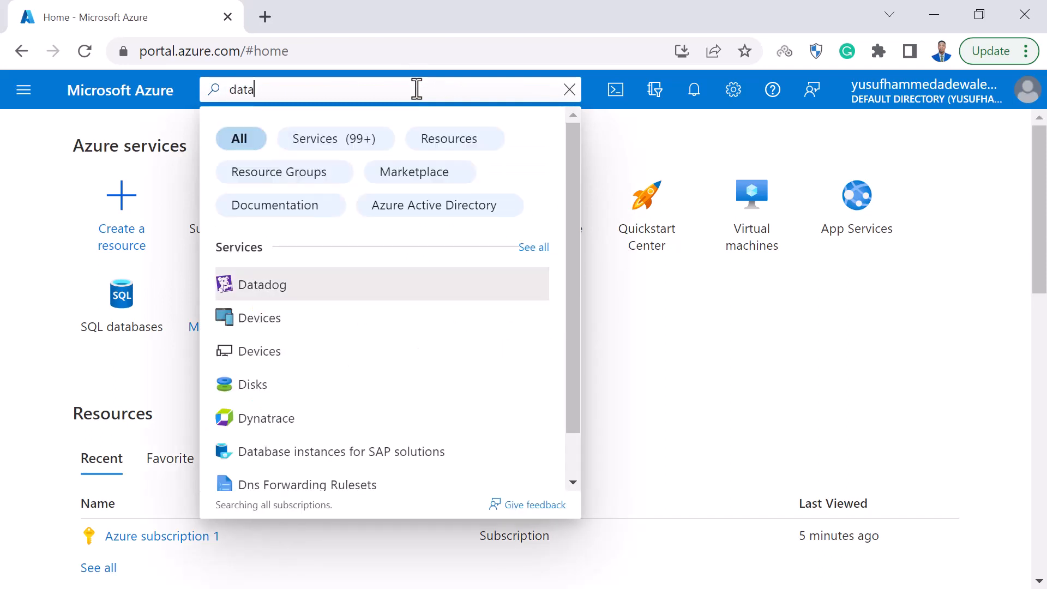
type("lake st")
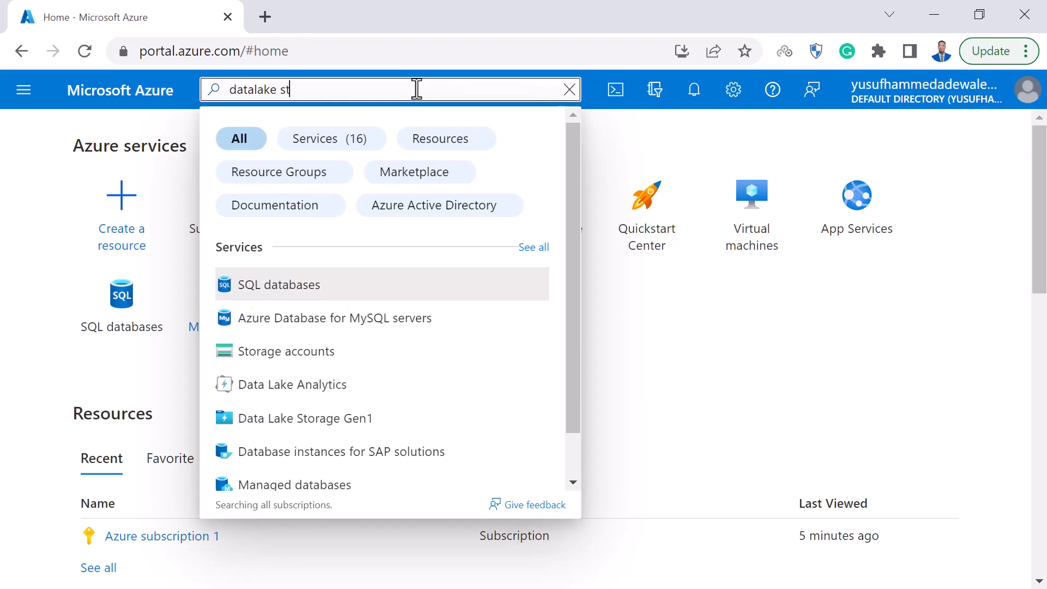
type("orage ge")
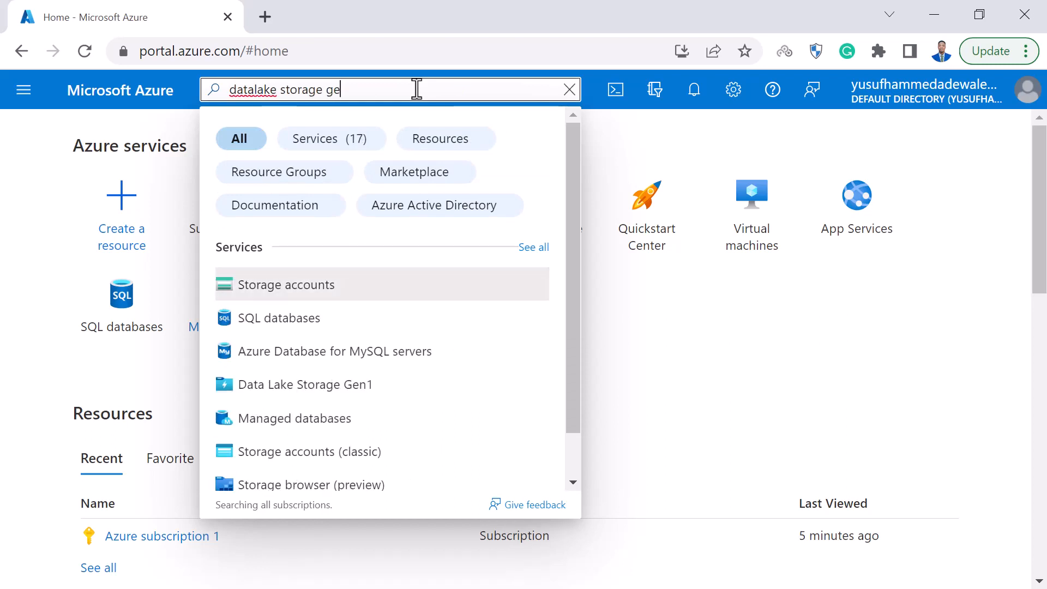
type("n 2")
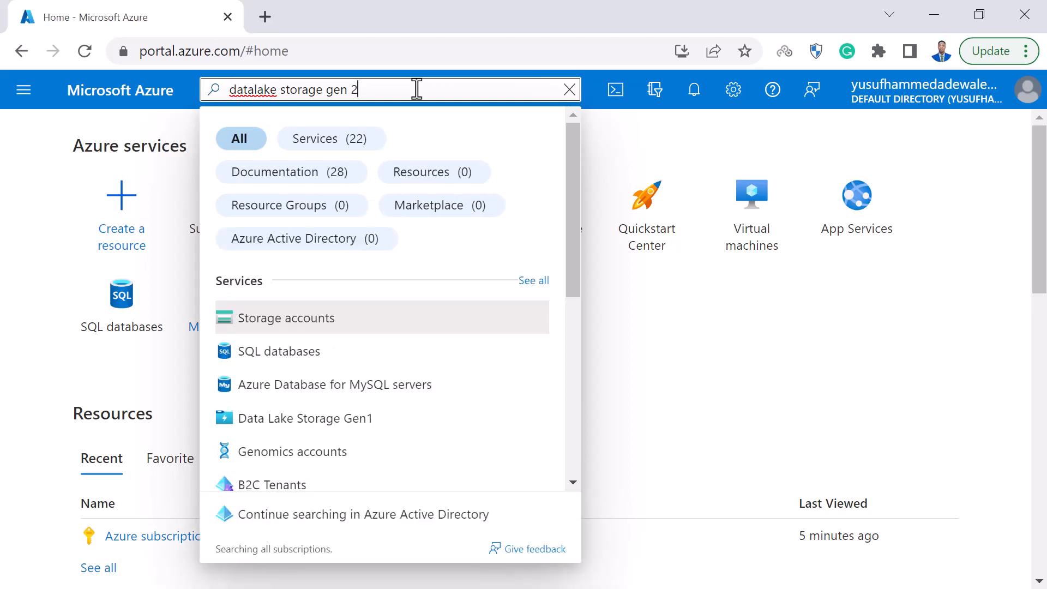
left_click(374, 329)
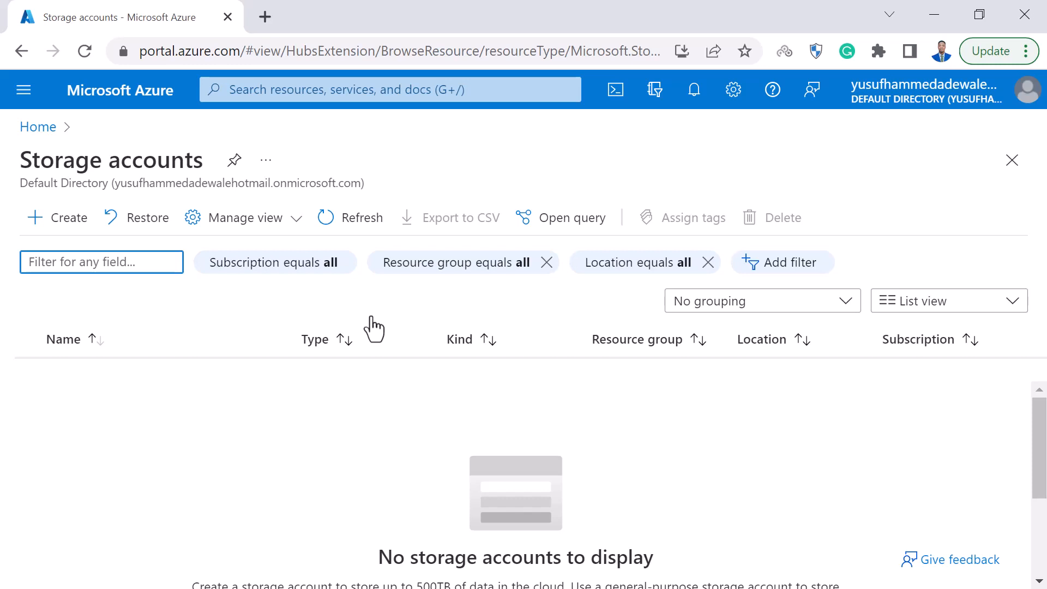
Start creating a storage account and add a new resource group named Storagedemo for it.
left_click(78, 220)
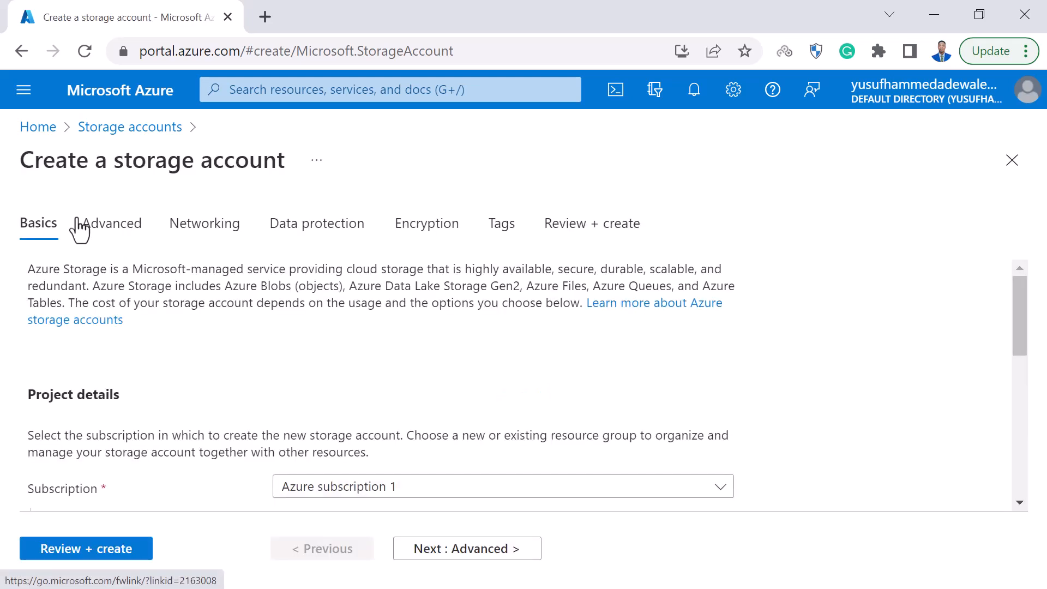
scroll(497, 321, "down", 4)
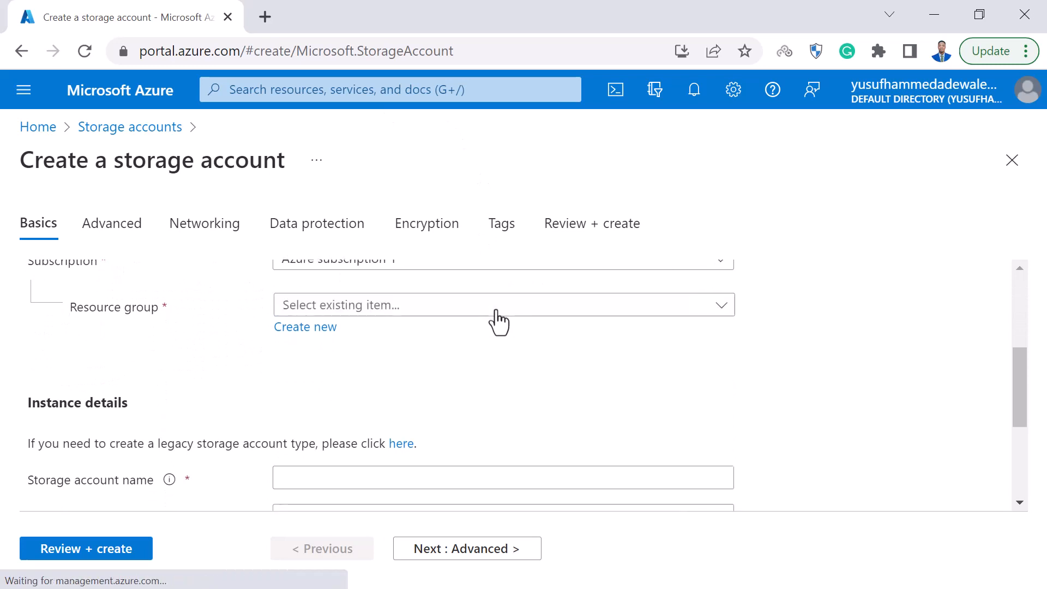
right_click(253, 369)
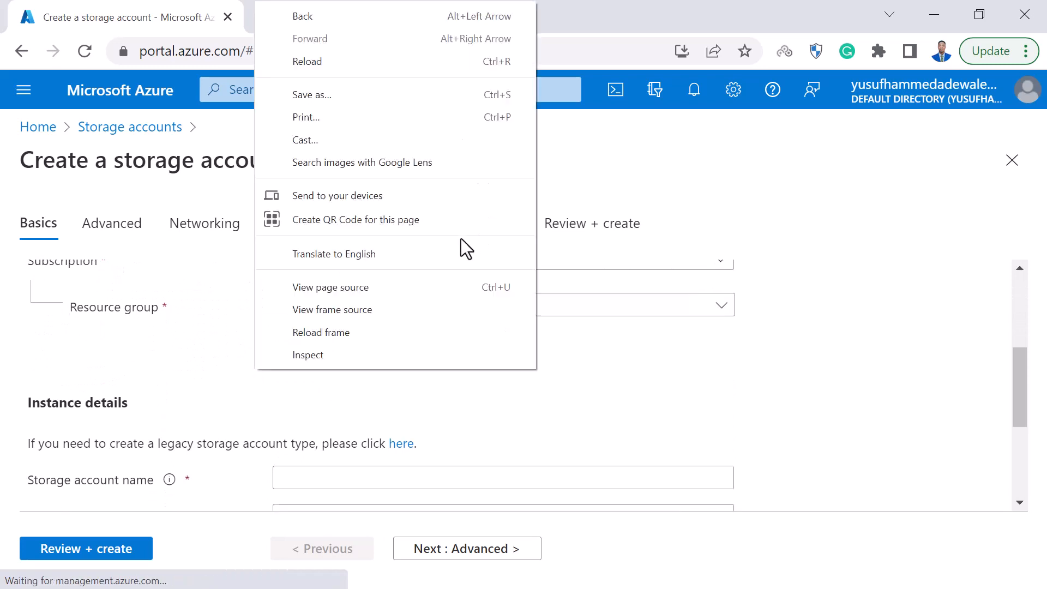
left_click(659, 301)
left_click(659, 301)
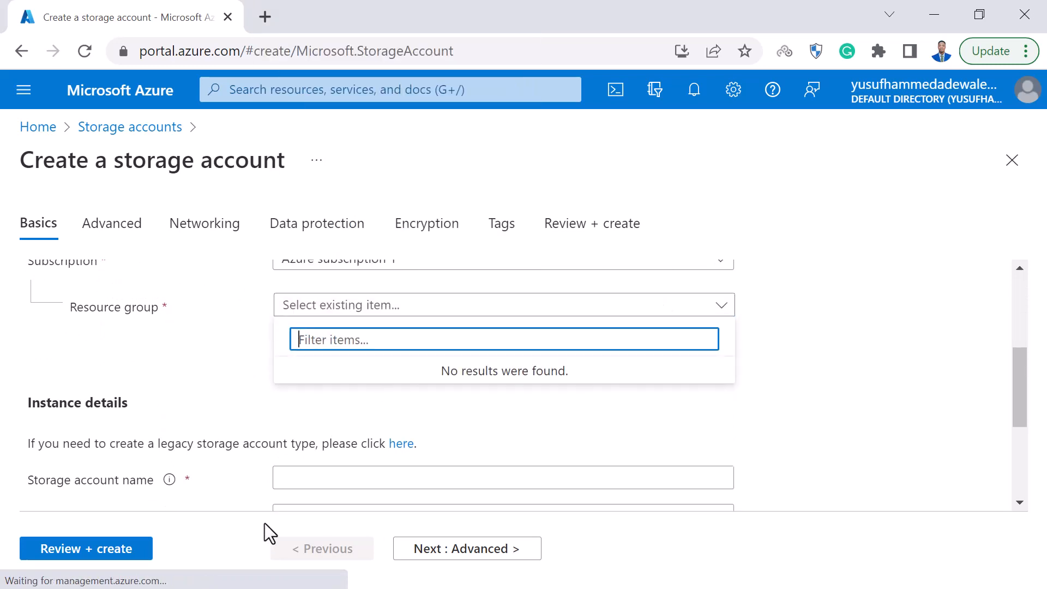
left_click(314, 422)
left_click(306, 332)
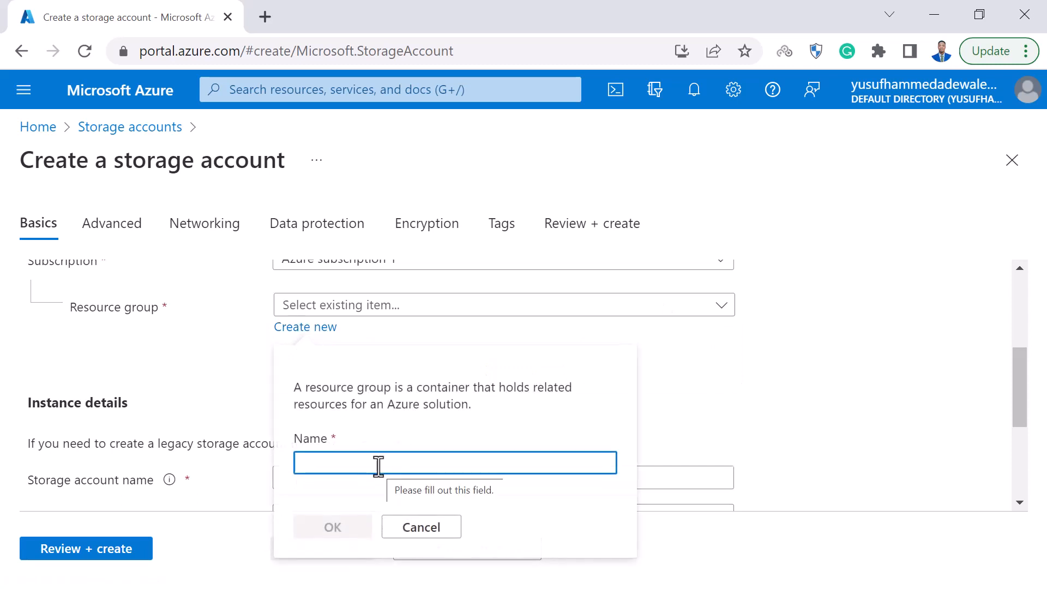
type("St")
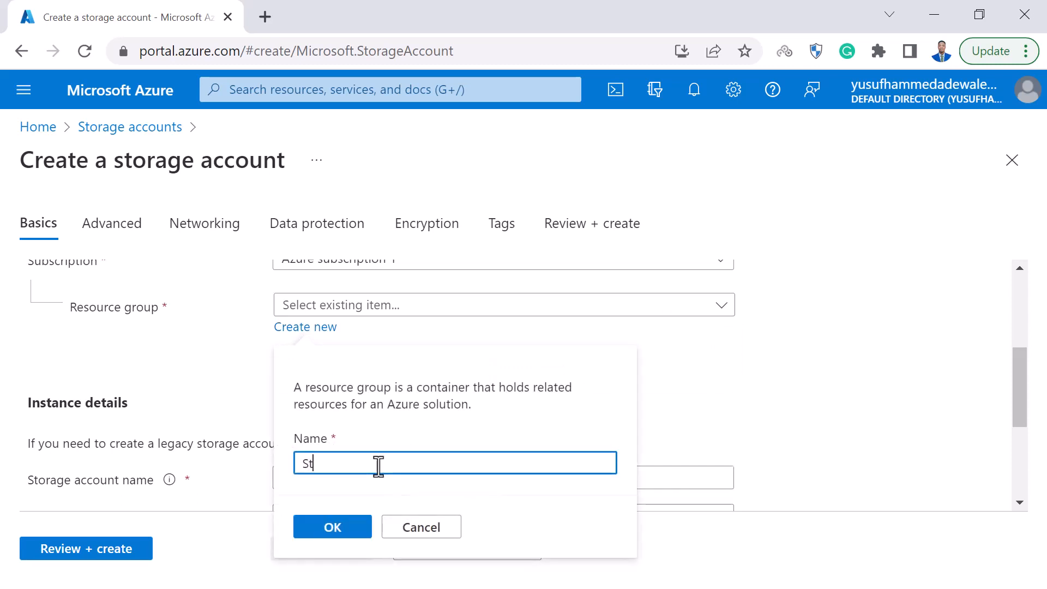
type("oragedemo")
left_click(338, 530)
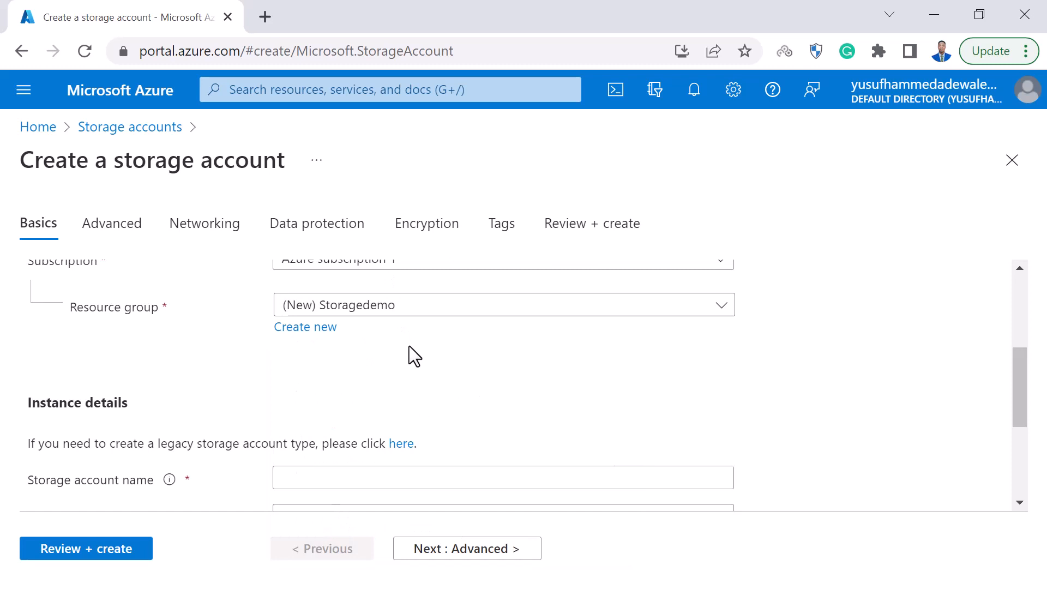
Name the storage account storagedemoab2, using only lowercase letters and numbers.
scroll(404, 404, "down", 3)
left_click(332, 305)
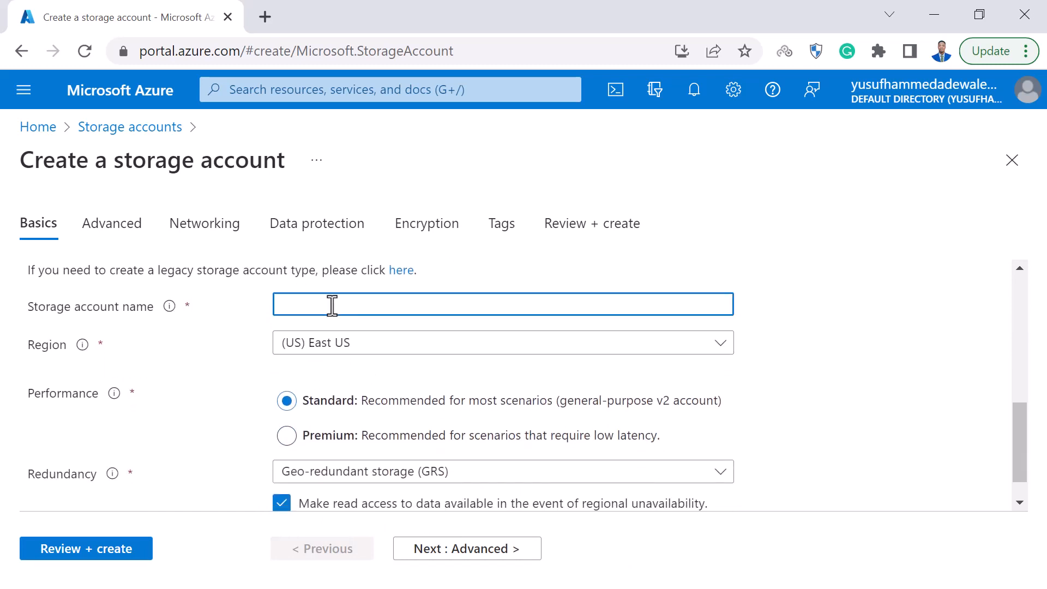
type("STp")
key("BackSpace")
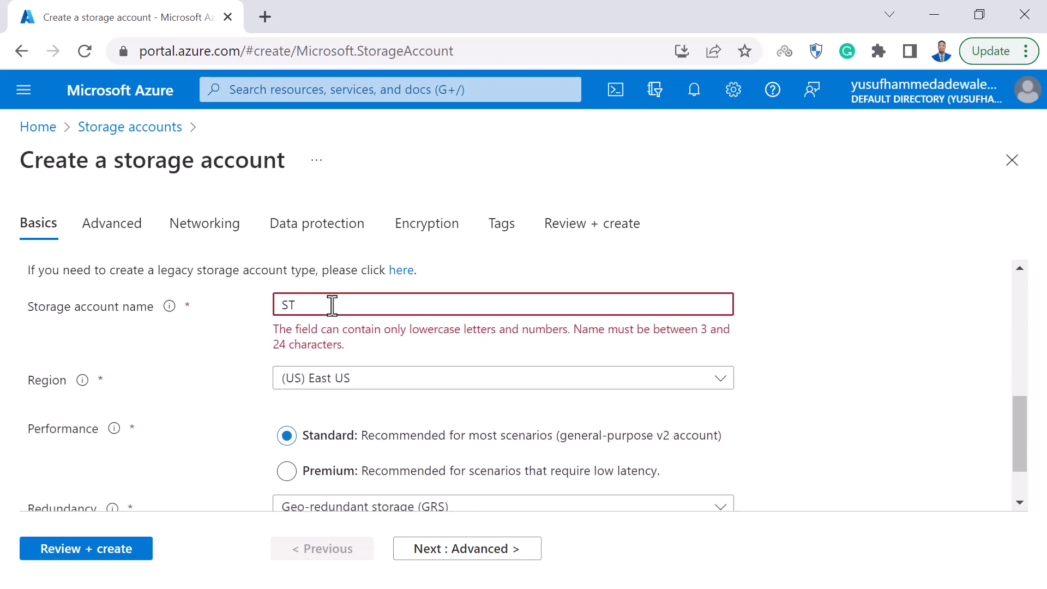
key("BackSpace")
key("BackSpace")
type("Storagr")
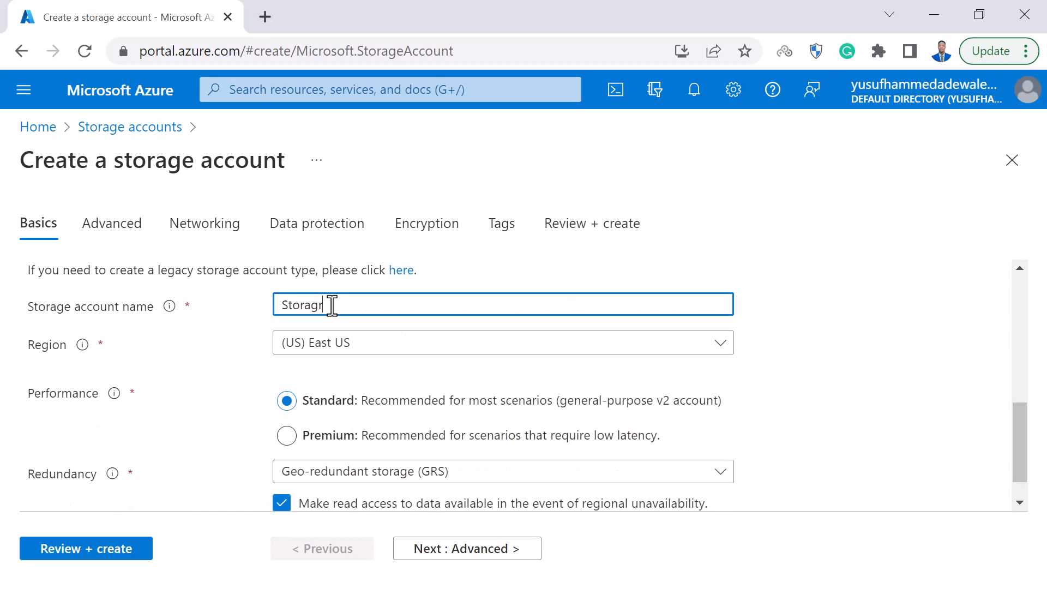
key("BackSpace")
type("edemo")
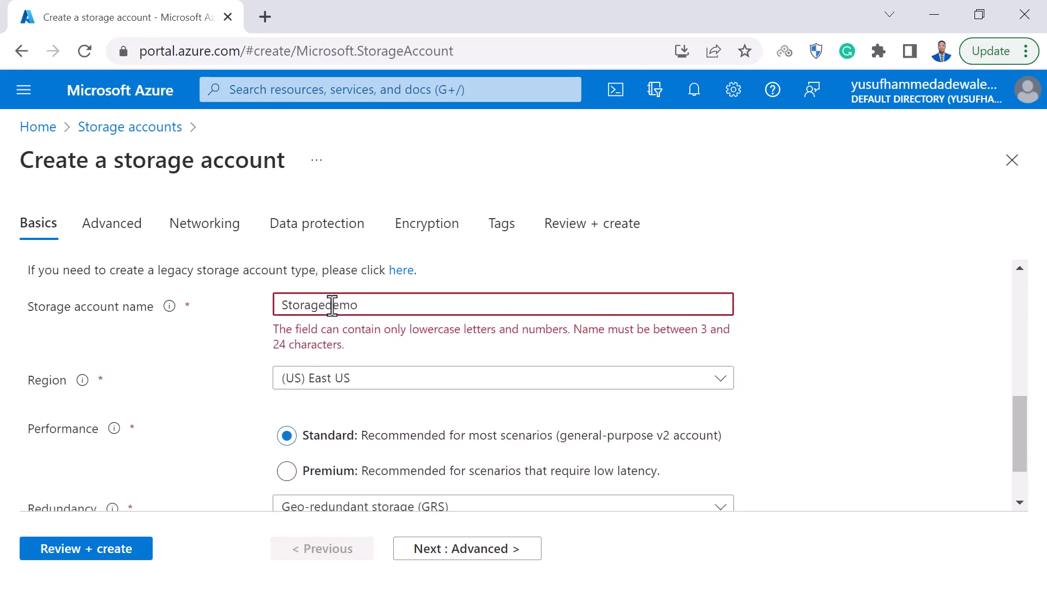
type("ab")
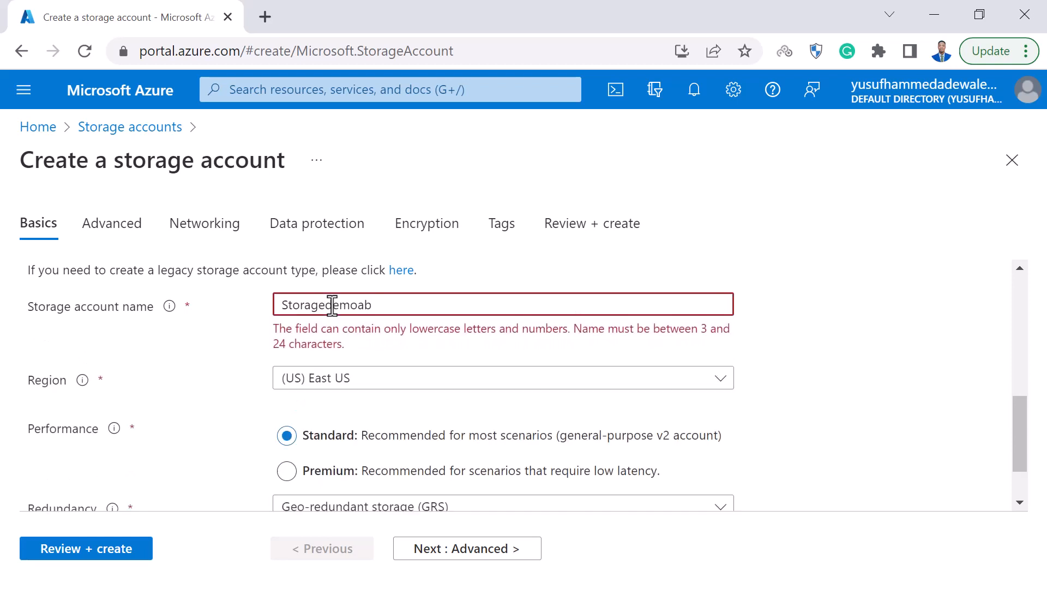
type("2")
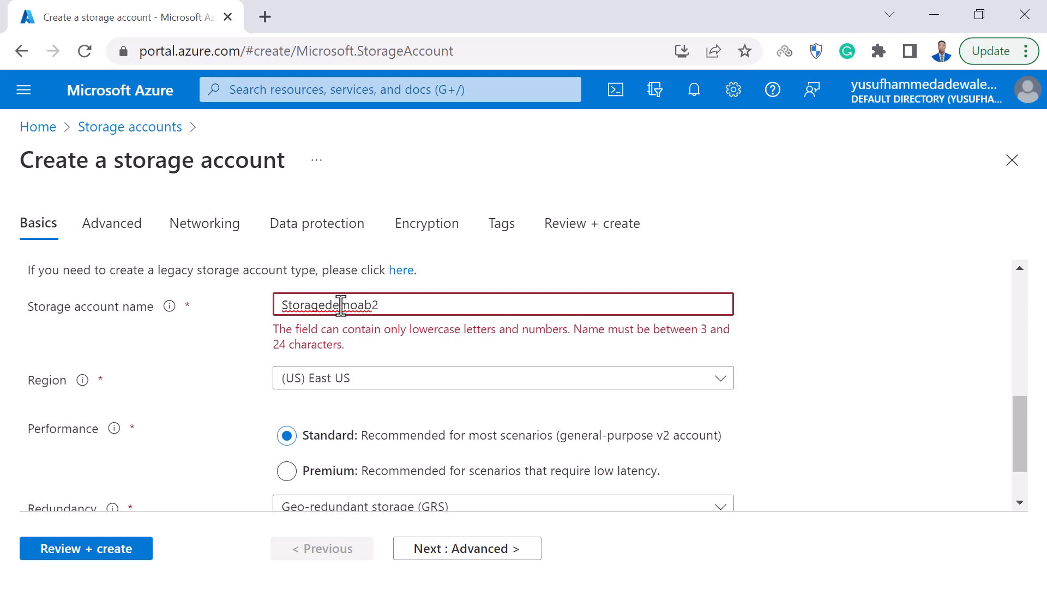
left_click(287, 309)
key("BackSpace")
type("s")
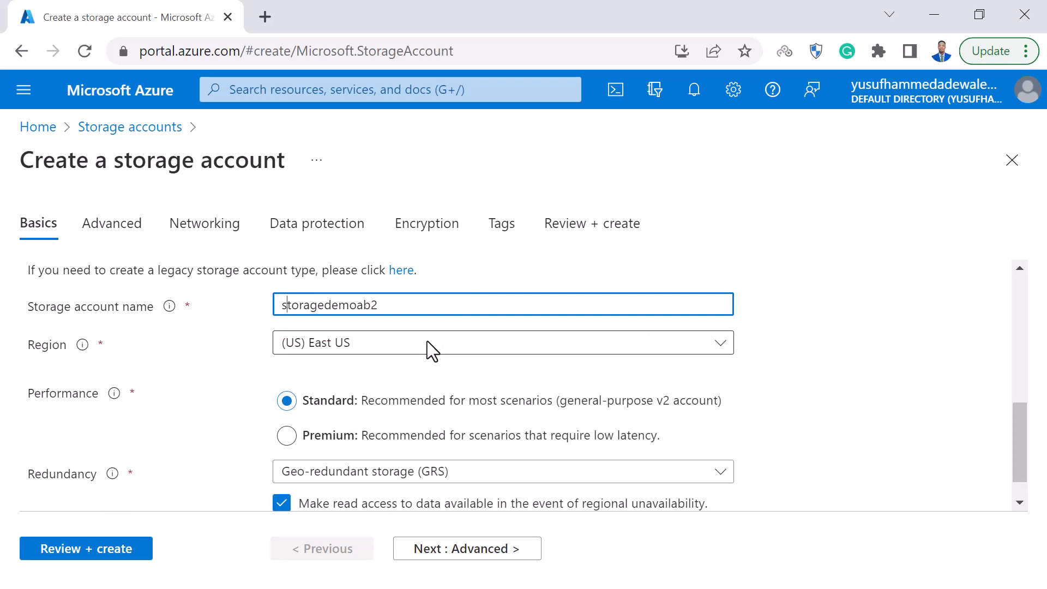
Examine the redundancy options and the Premium account types, leaving the performance set to Standard.
scroll(427, 341, "down", 1)
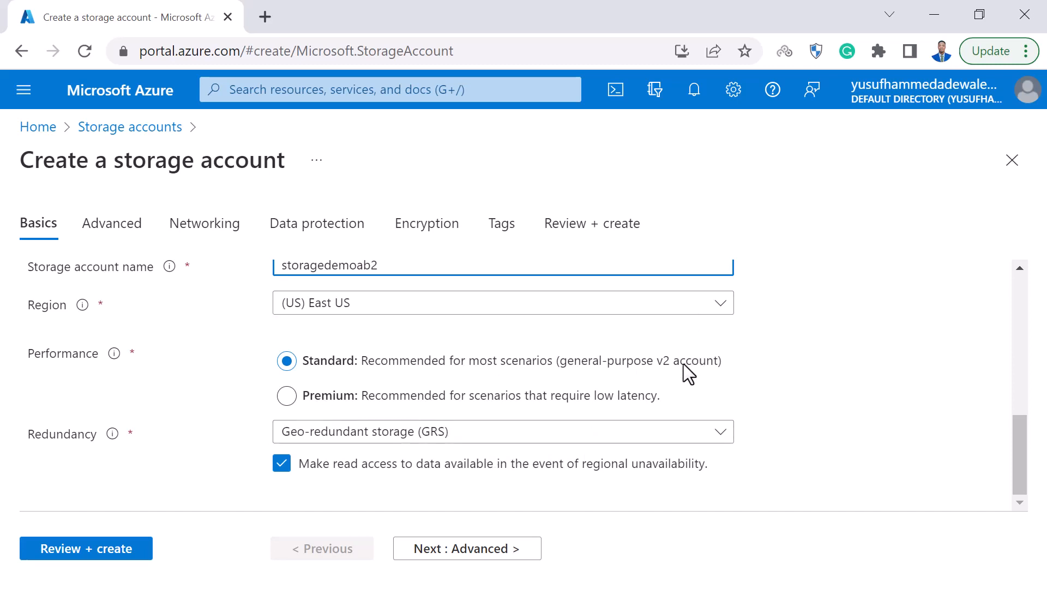
left_click(484, 434)
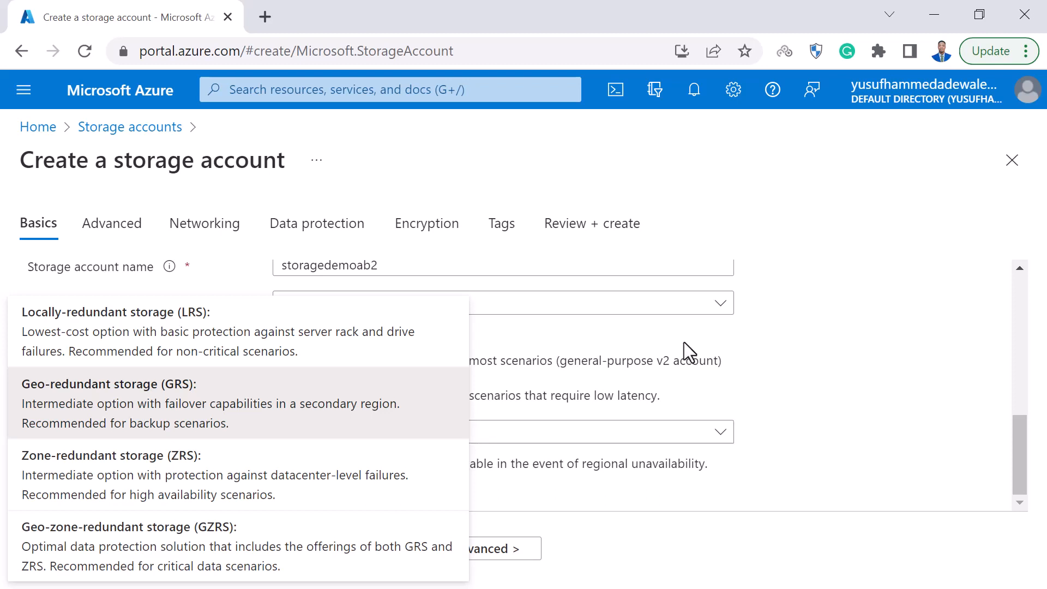
left_click(712, 397)
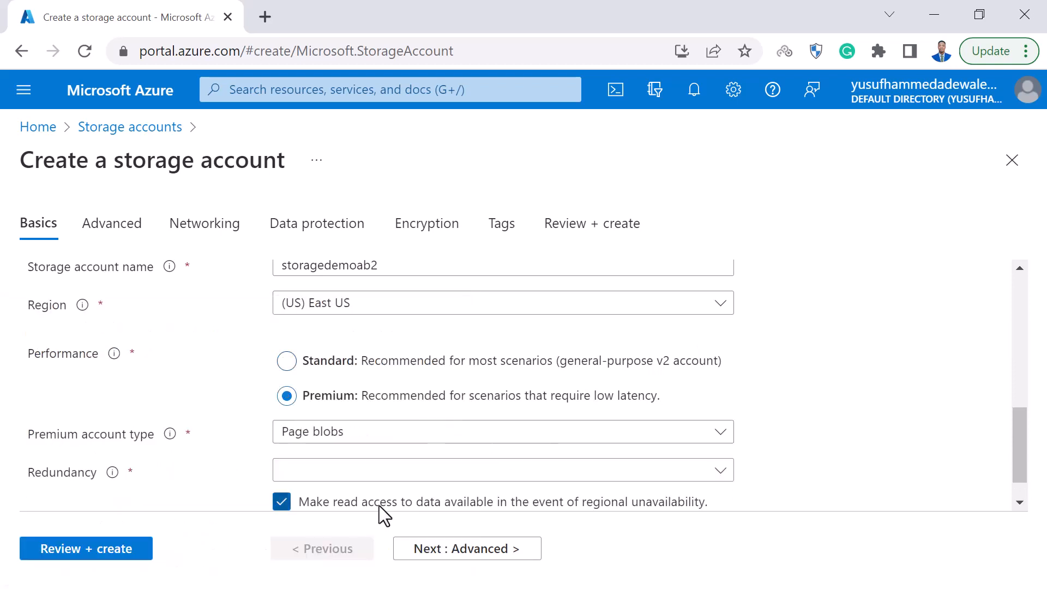
scroll(378, 505, "down", 1)
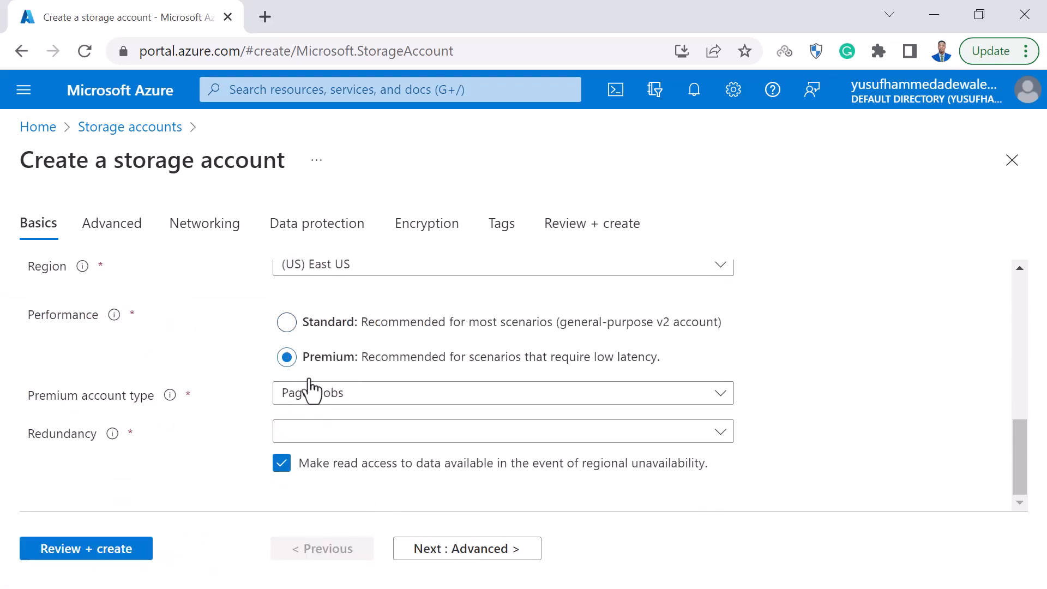
left_click(359, 327)
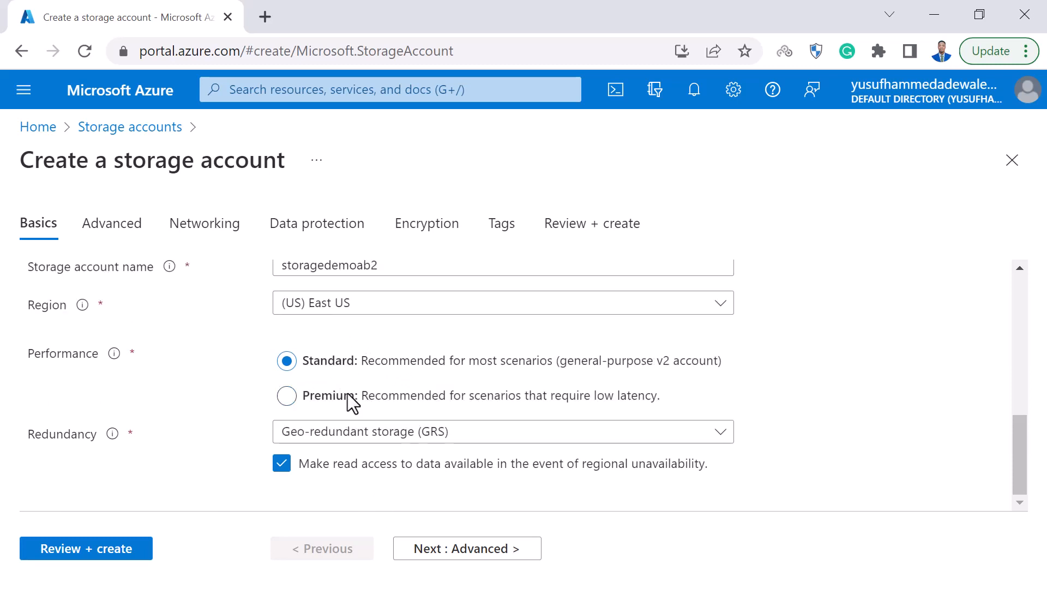
left_click(325, 397)
left_click(356, 439)
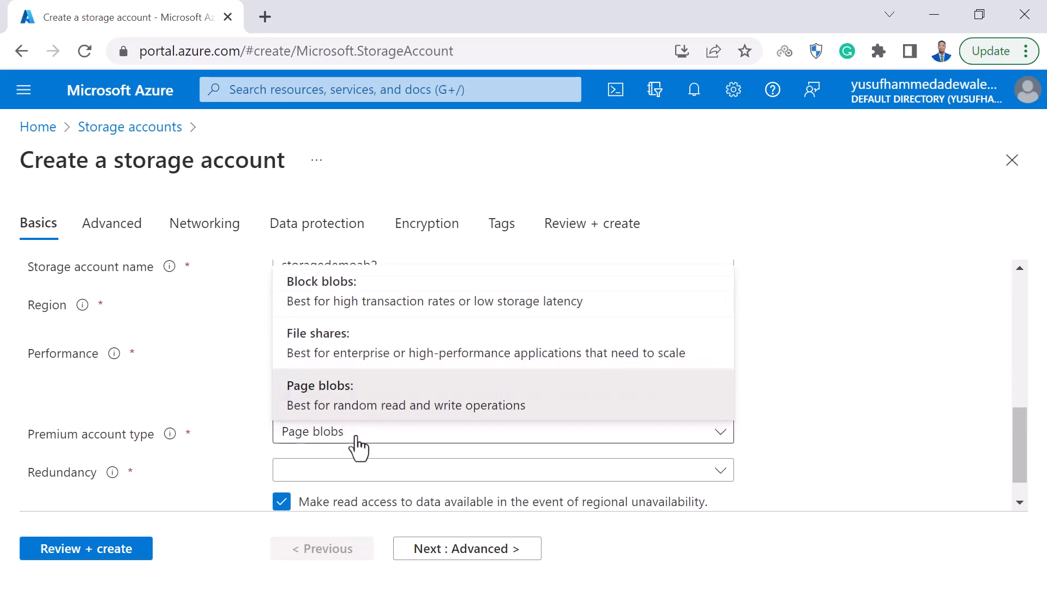
left_click(356, 436)
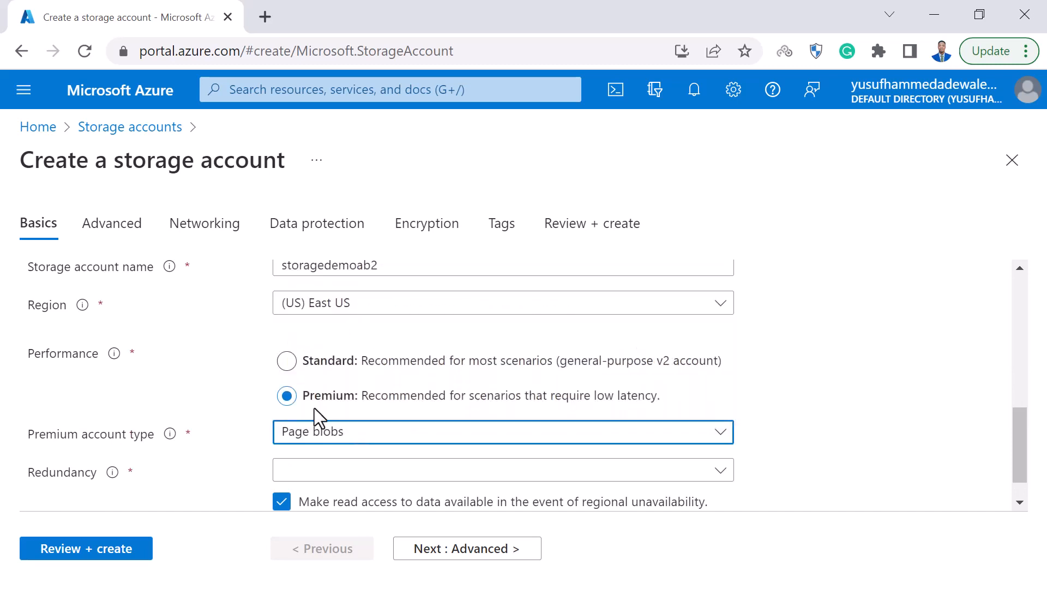
left_click(287, 362)
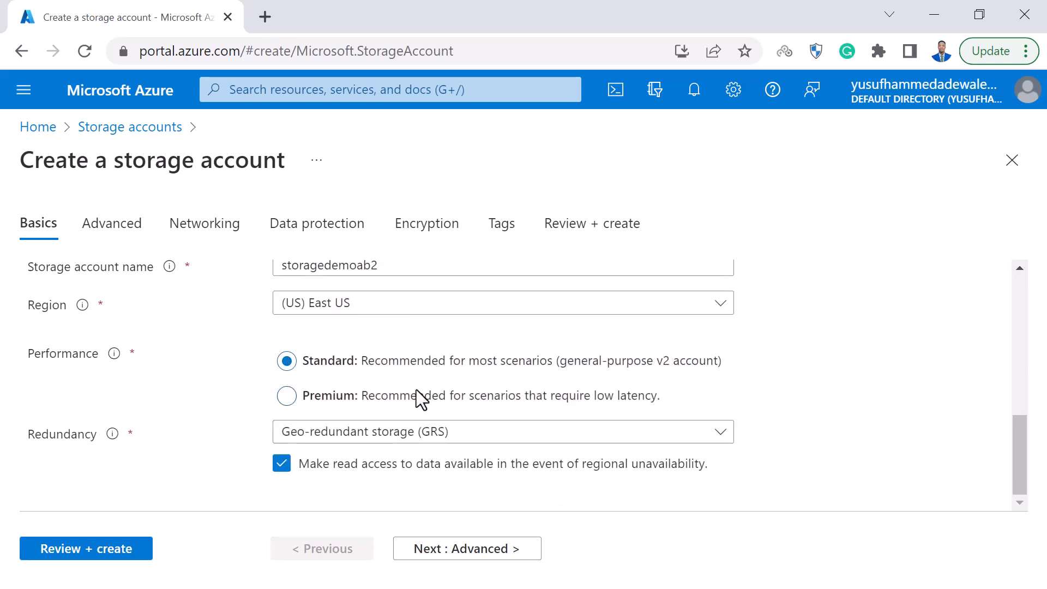
Enable the hierarchical namespace for Data Lake Storage Gen2 in the storage account's advanced settings.
left_click(133, 225)
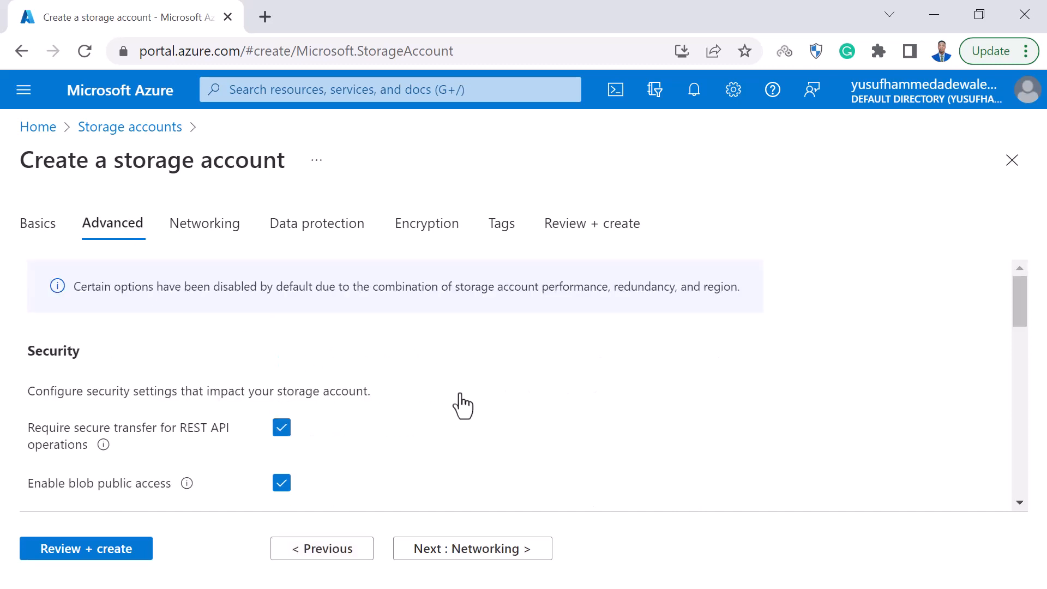
scroll(463, 407, "down", 2)
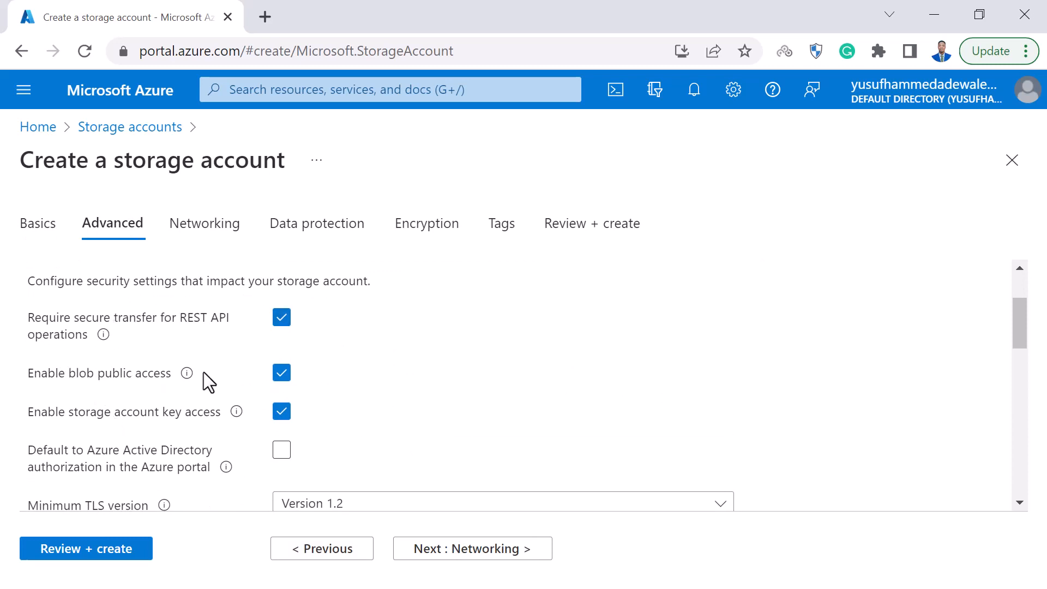
scroll(372, 412, "down", 3)
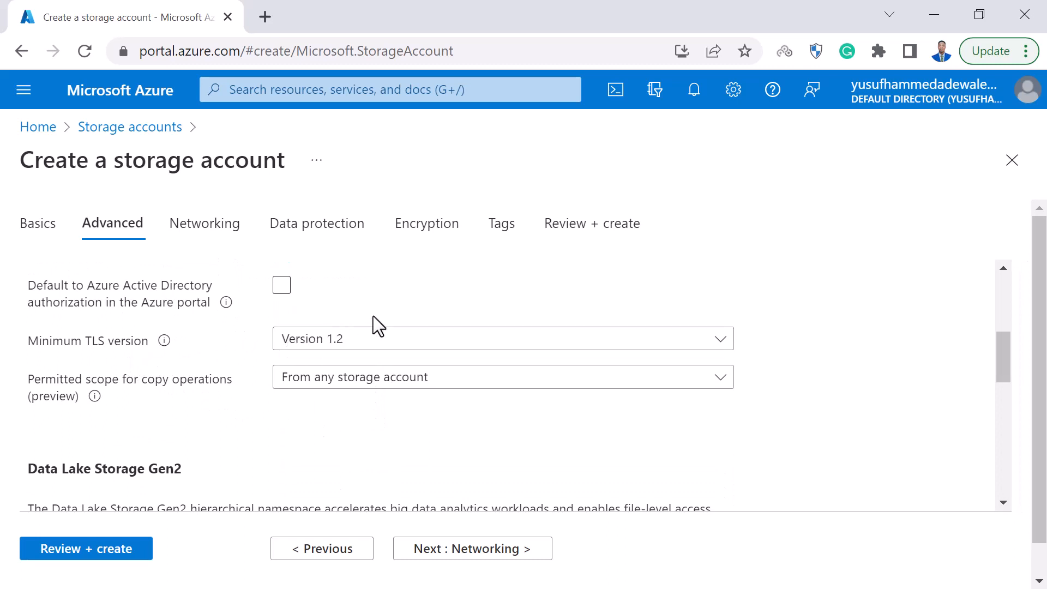
left_click(388, 338)
left_click(388, 339)
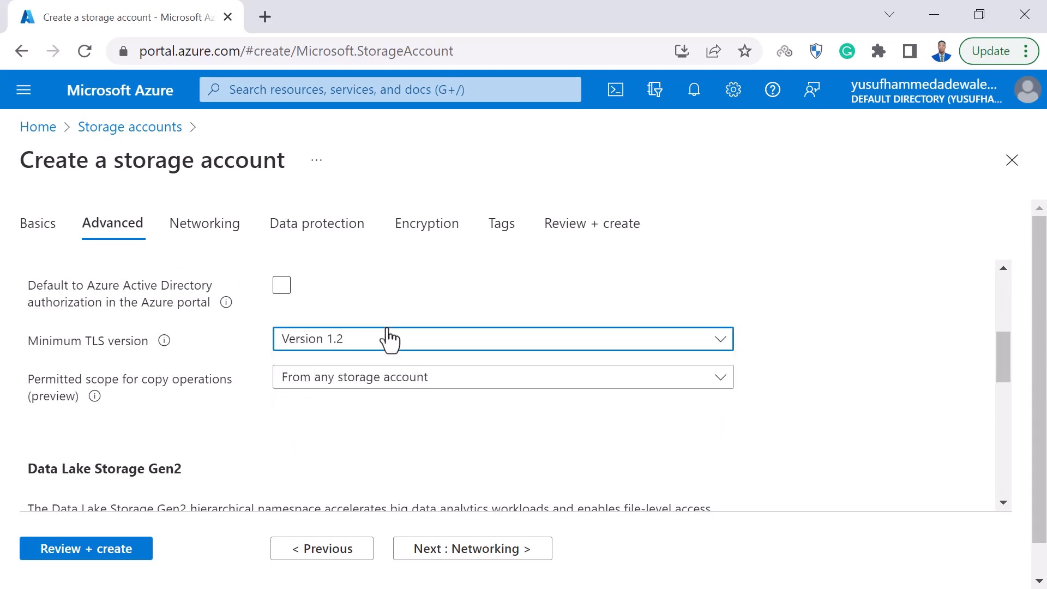
scroll(360, 427, "down", 1)
scroll(360, 427, "down", 4)
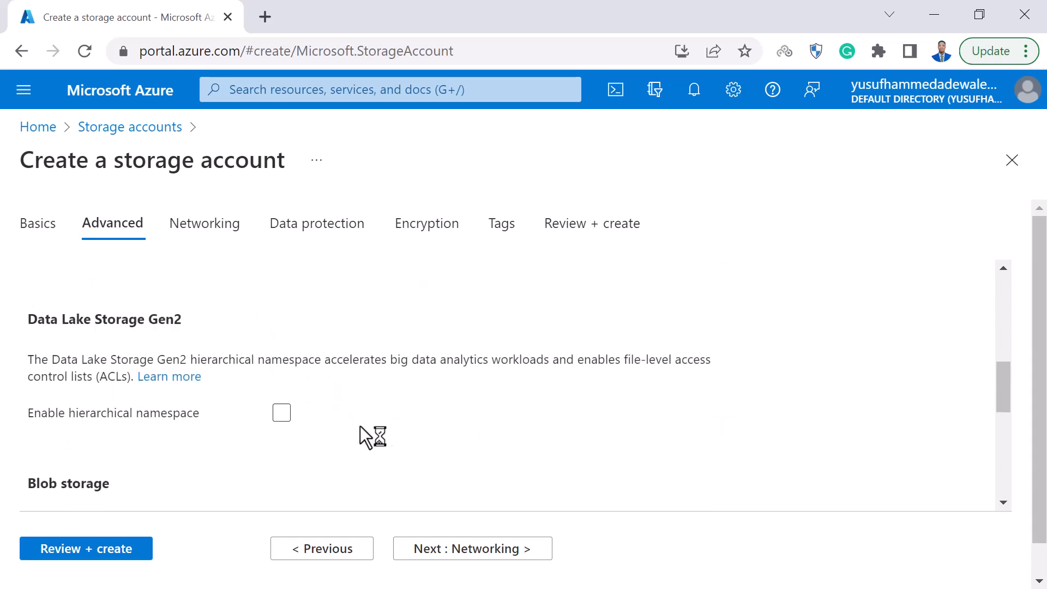
scroll(136, 363, "up", 1)
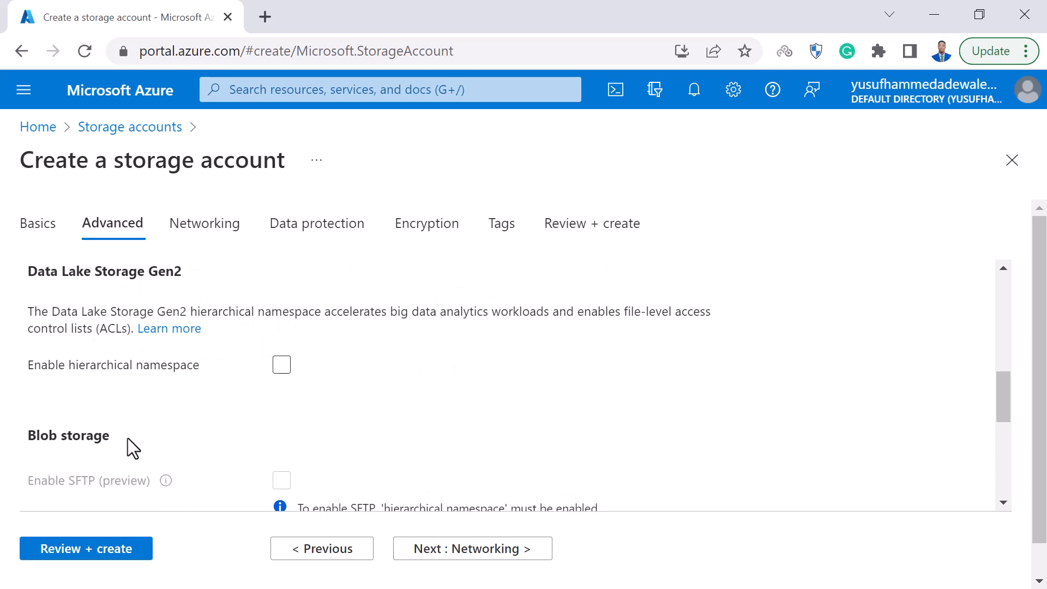
left_click(282, 366)
scroll(357, 358, "down", 2)
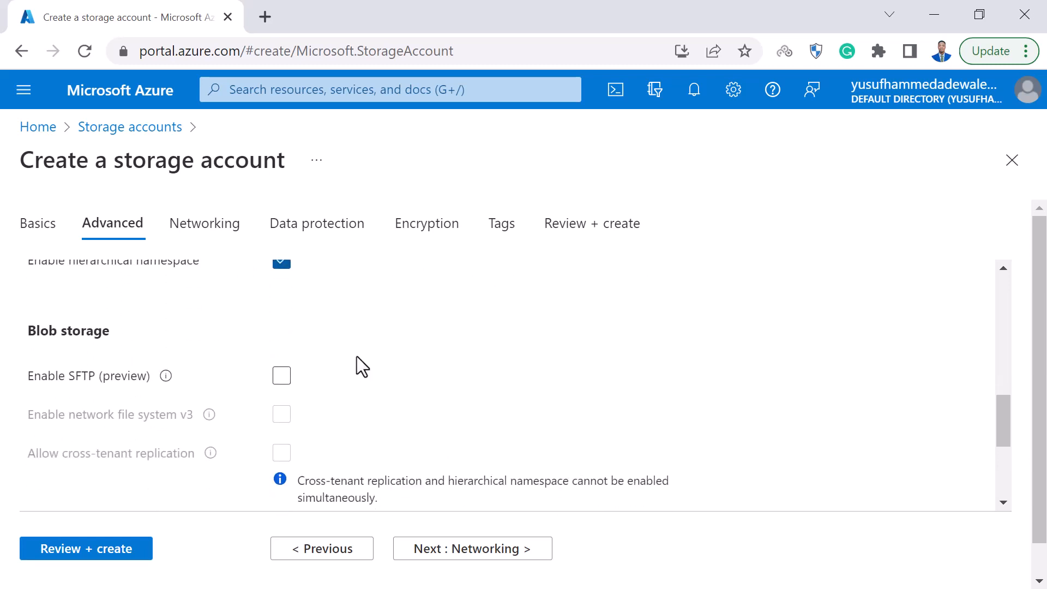
Turn the hierarchical namespace off, check the Blob storage options that depend on it, and turn it back on.
scroll(357, 358, "down", 1)
scroll(349, 363, "up", 1)
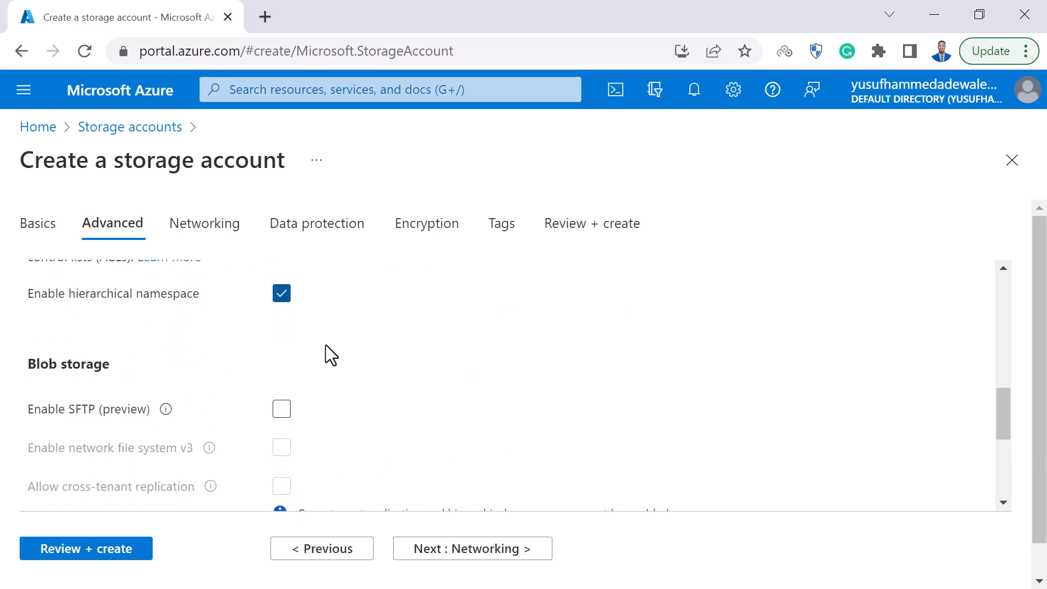
left_click(282, 294)
scroll(335, 377, "down", 5)
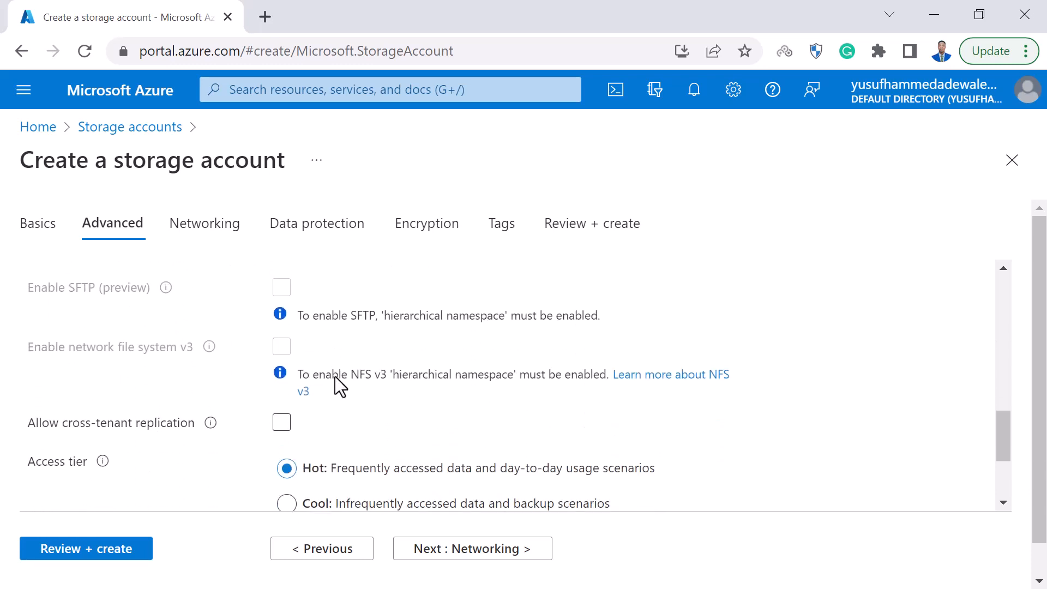
scroll(335, 377, "up", 5)
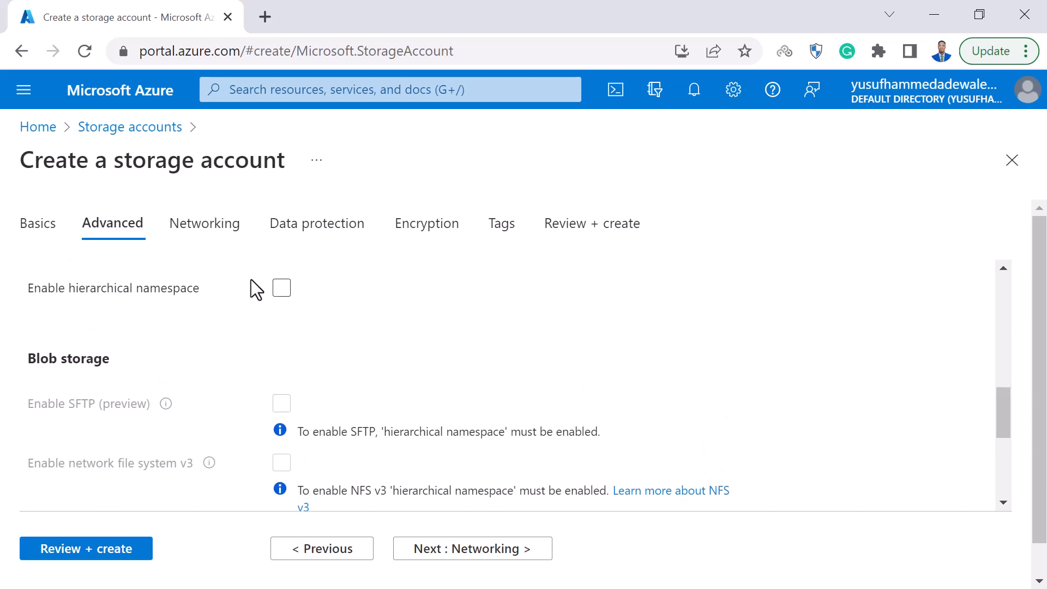
left_click(282, 288)
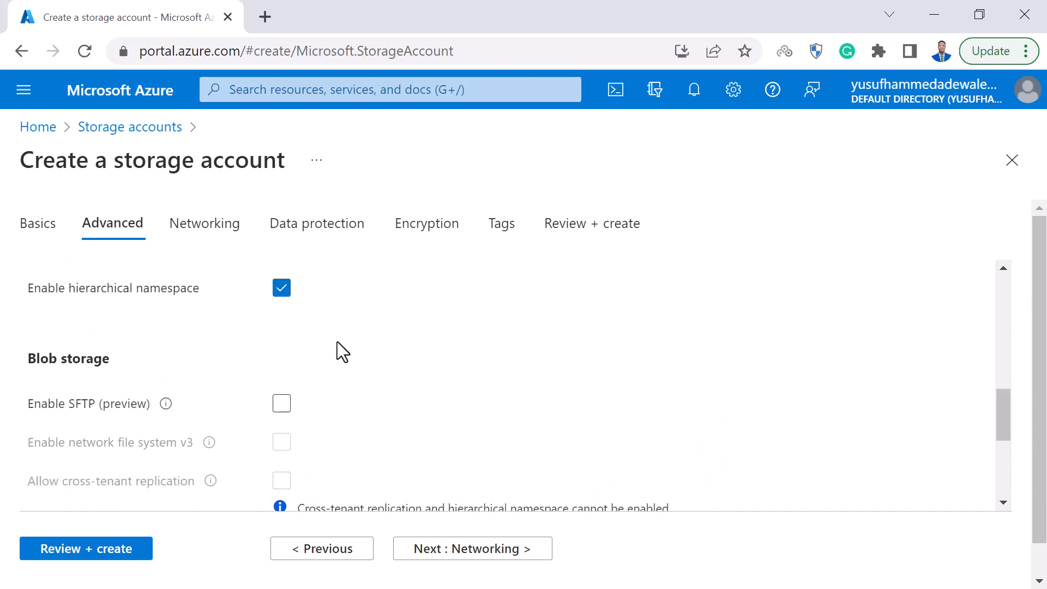
Review the rest of the advanced settings, including the access tier, Azure Files and security options.
scroll(349, 351, "up", 3)
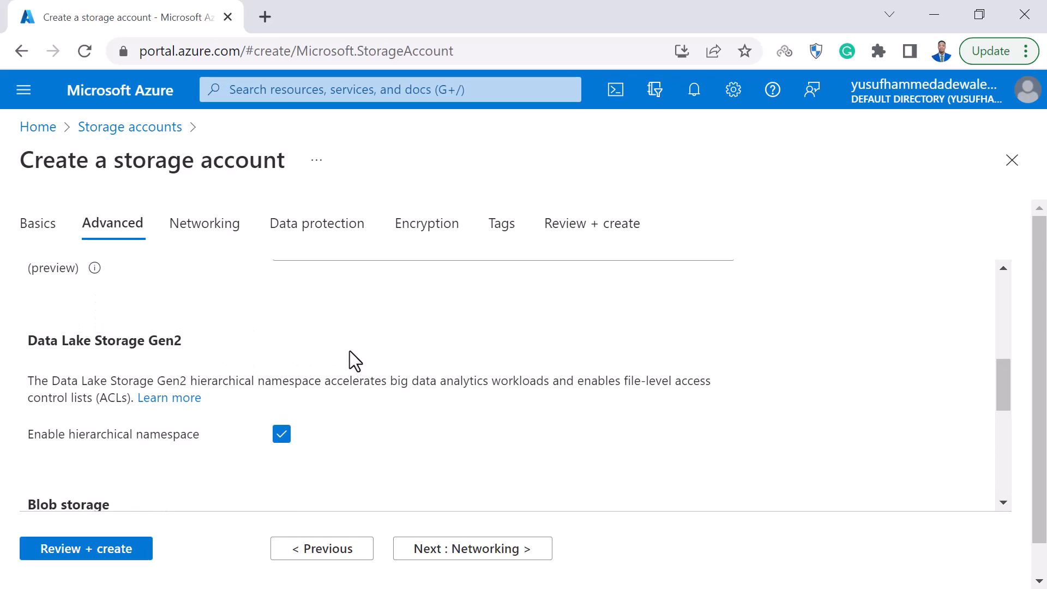
scroll(350, 352, "down", 7)
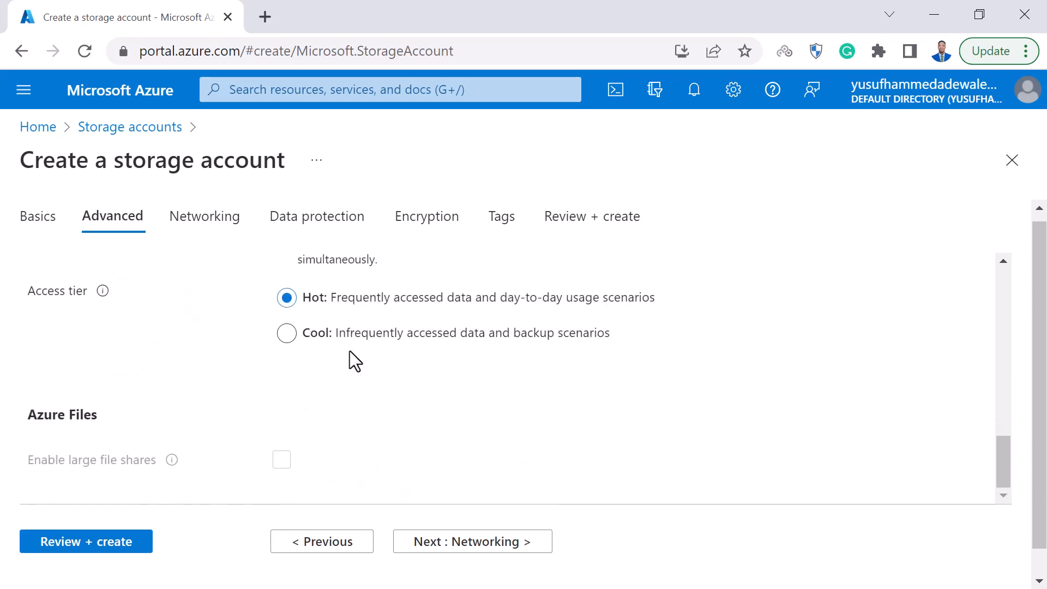
scroll(349, 351, "down", 1)
scroll(350, 352, "up", 7)
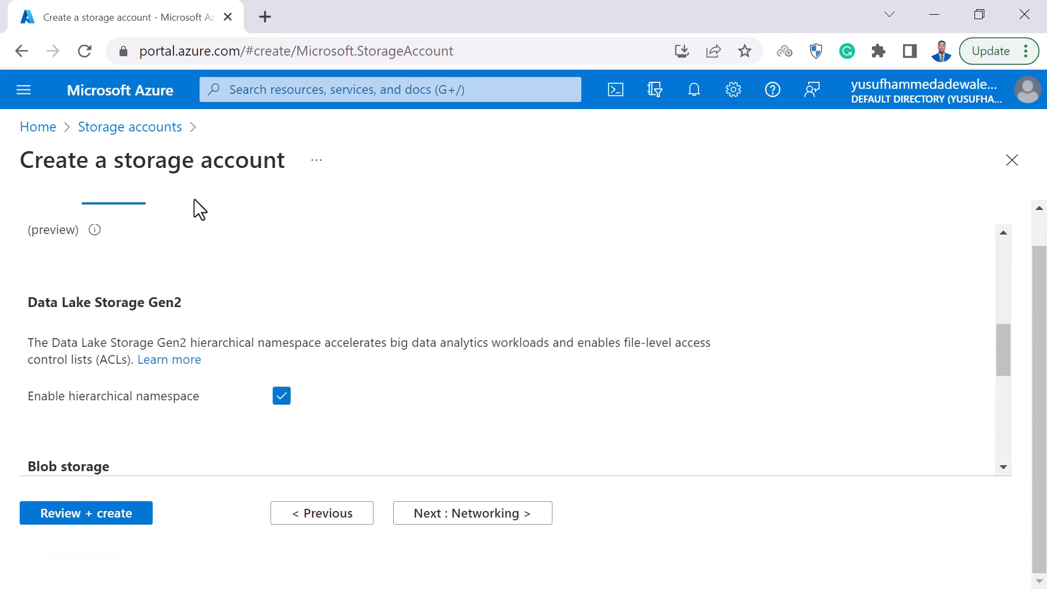
scroll(276, 374, "up", 5)
scroll(264, 405, "up", 1)
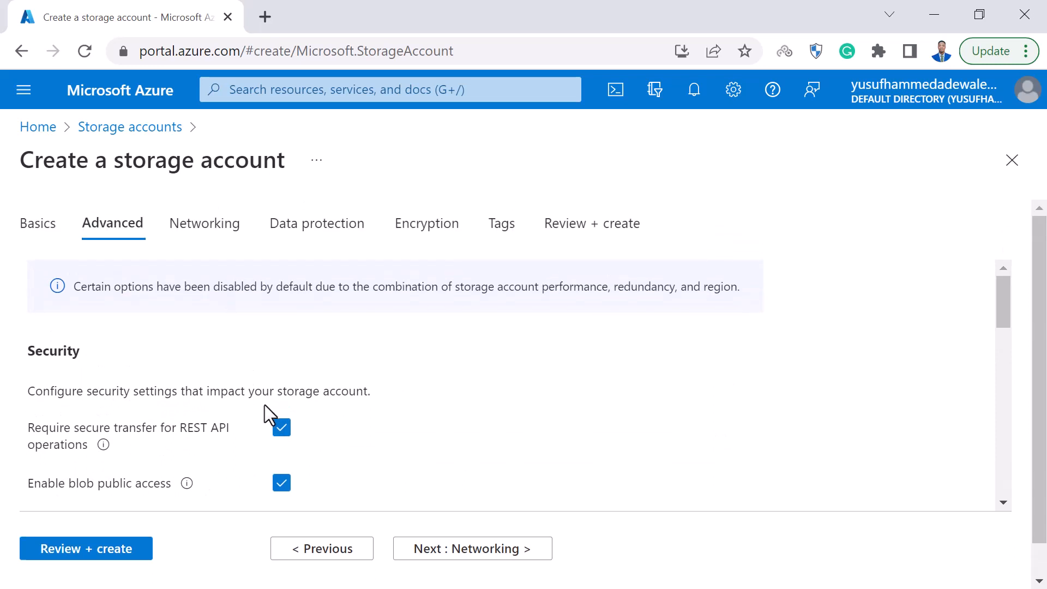
Examine the network access and network routing options for the new storage account.
left_click(210, 225)
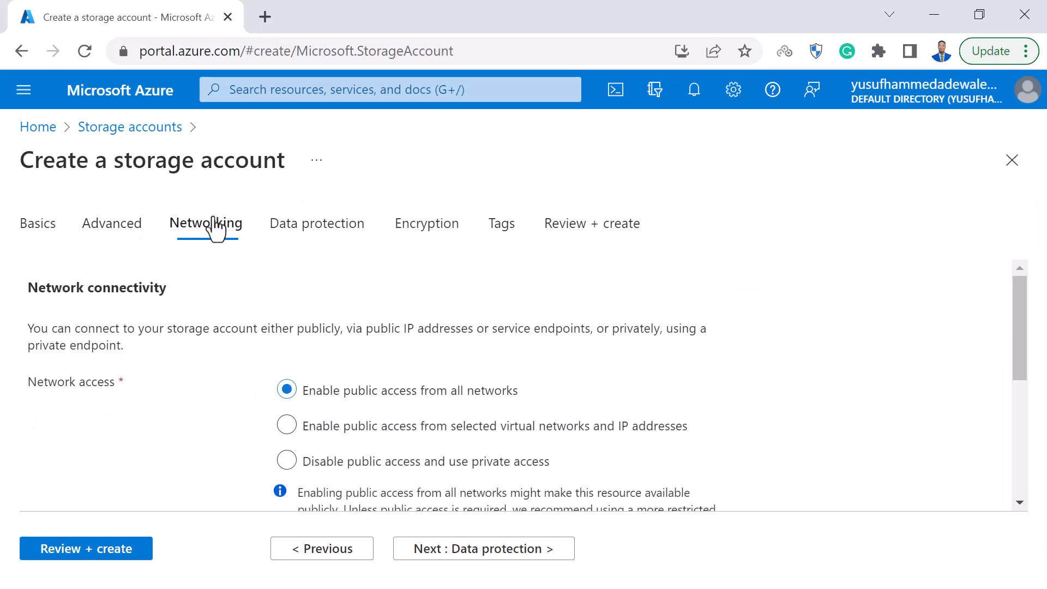
left_click(432, 468)
scroll(431, 467, "down", 3)
scroll(431, 467, "down", 2)
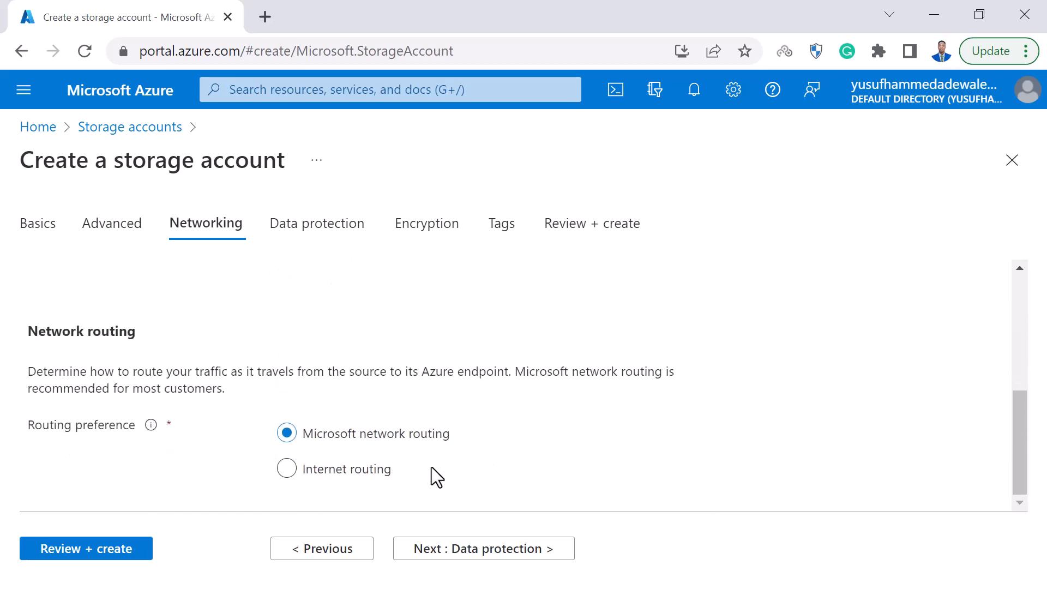
Disable soft delete for blobs, containers and file shares in the data protection settings.
left_click(316, 224)
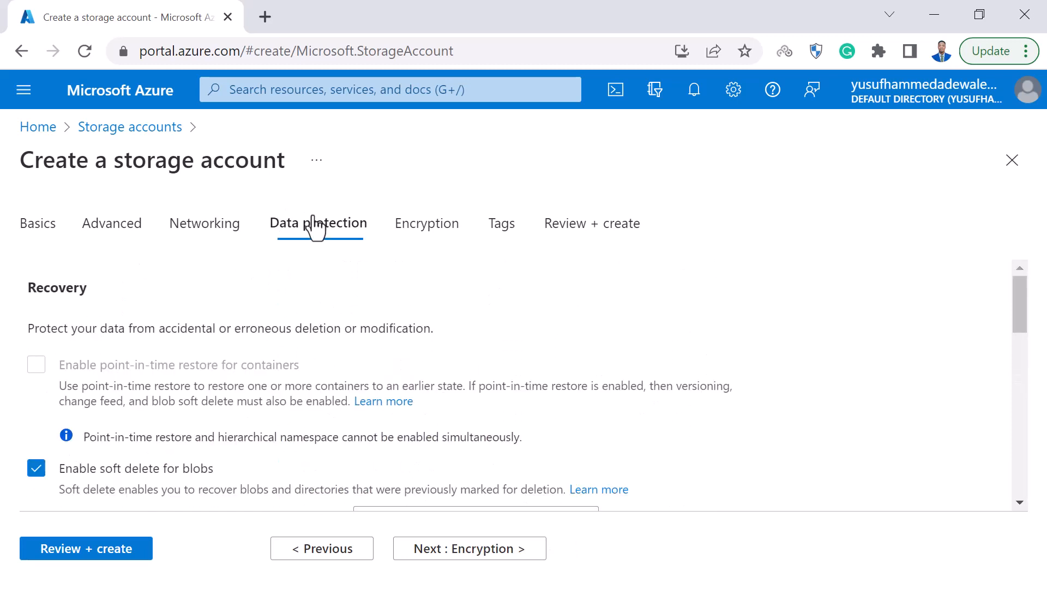
scroll(321, 432, "down", 5)
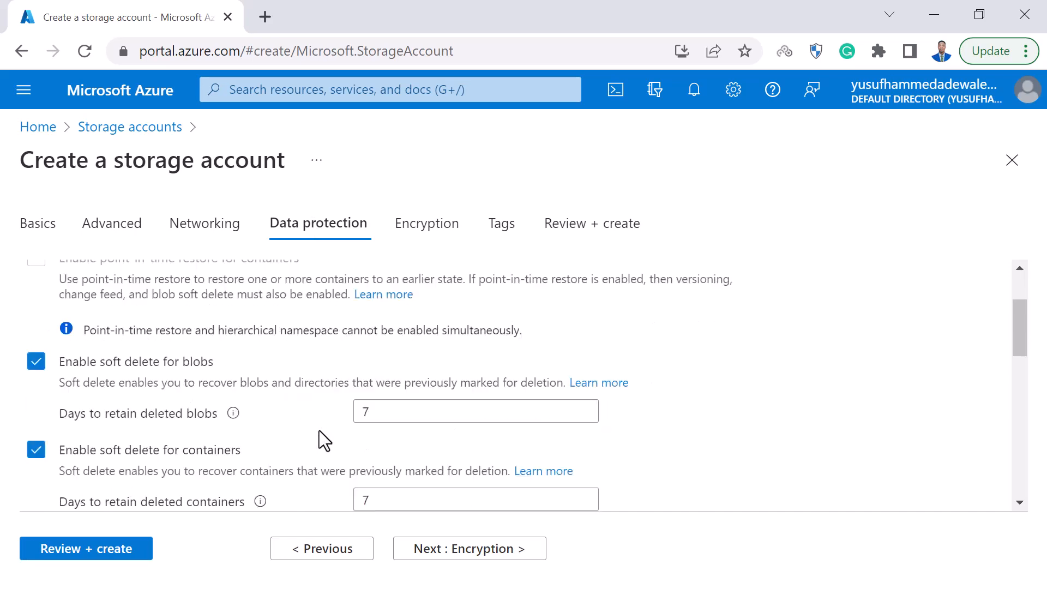
scroll(321, 432, "down", 3)
scroll(319, 430, "down", 5)
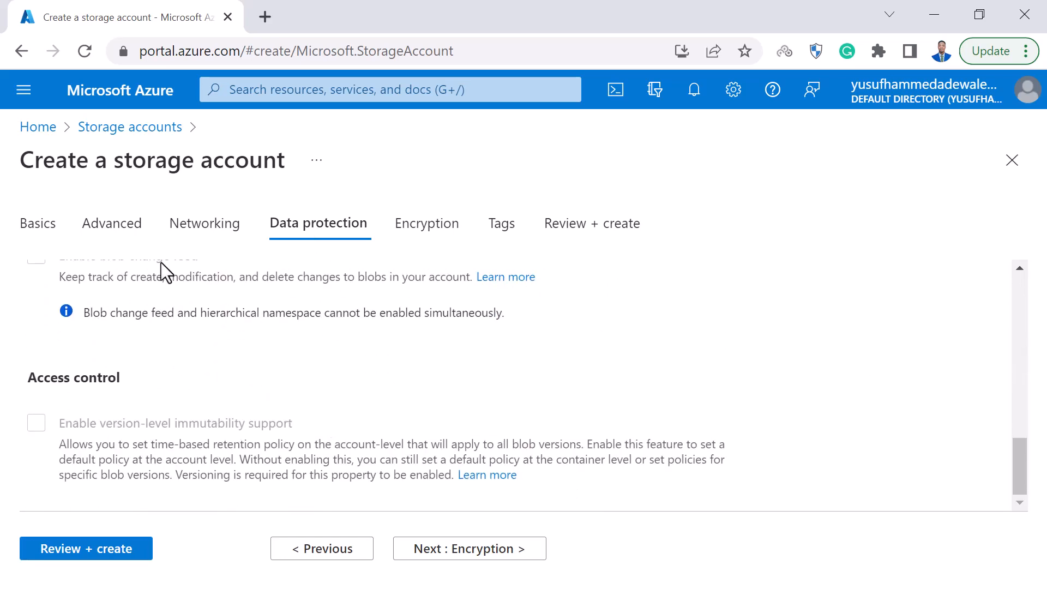
scroll(321, 382, "up", 10)
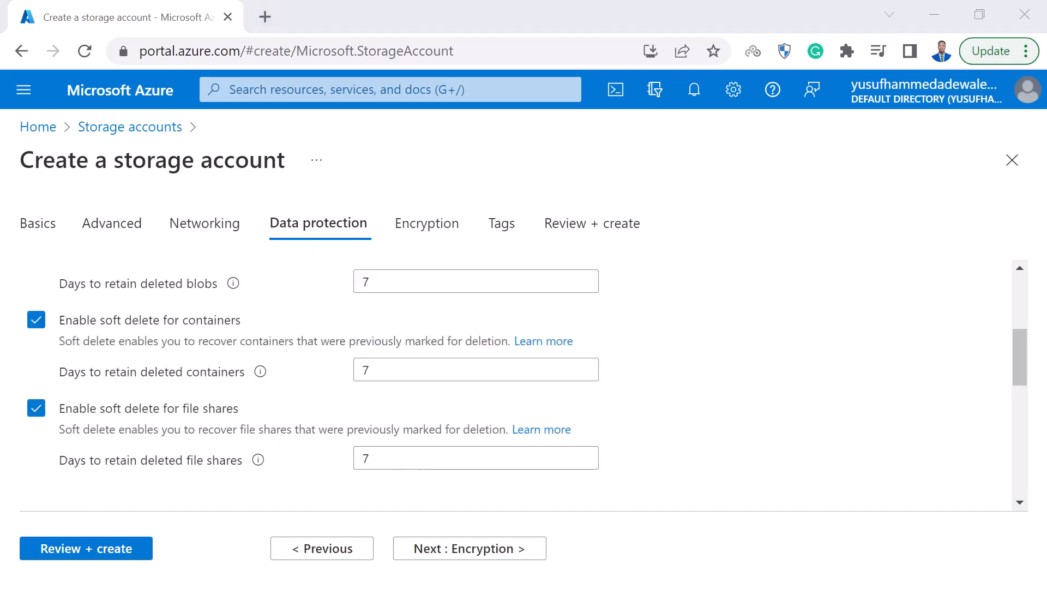
scroll(123, 304, "up", 2)
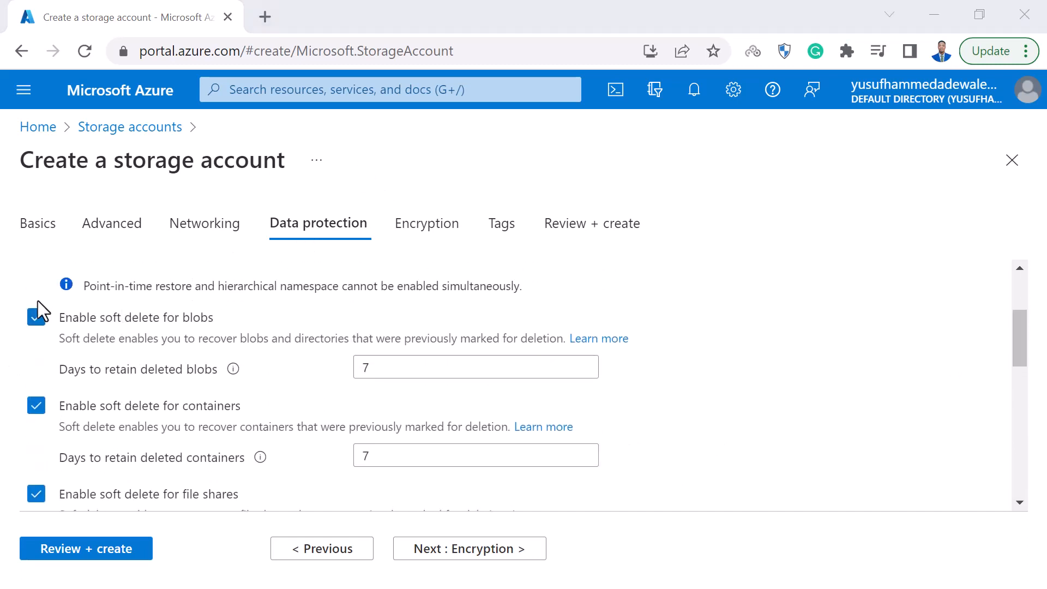
left_click(36, 320)
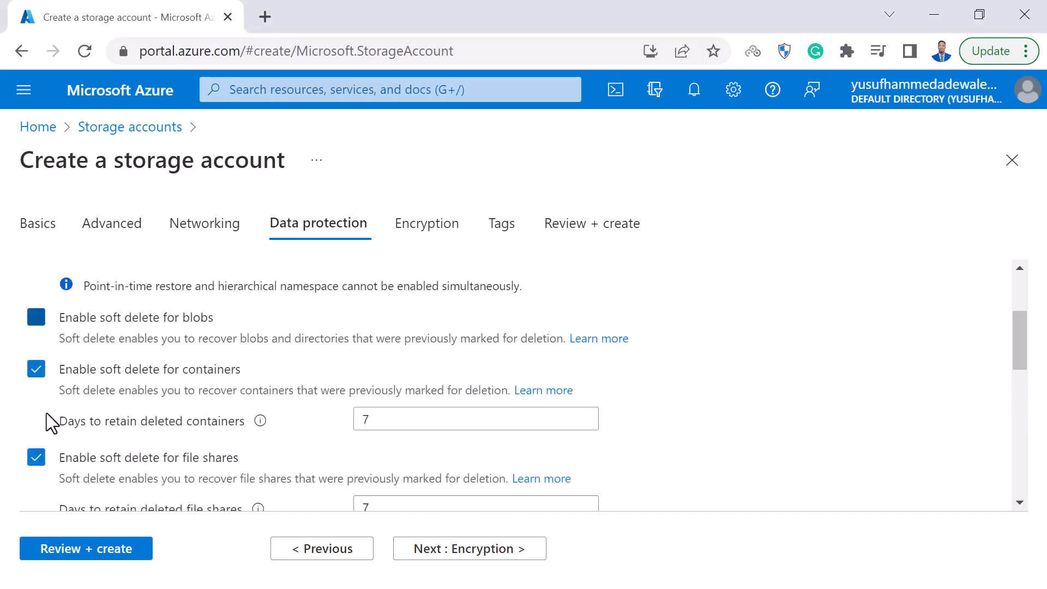
left_click(36, 370)
left_click(34, 423)
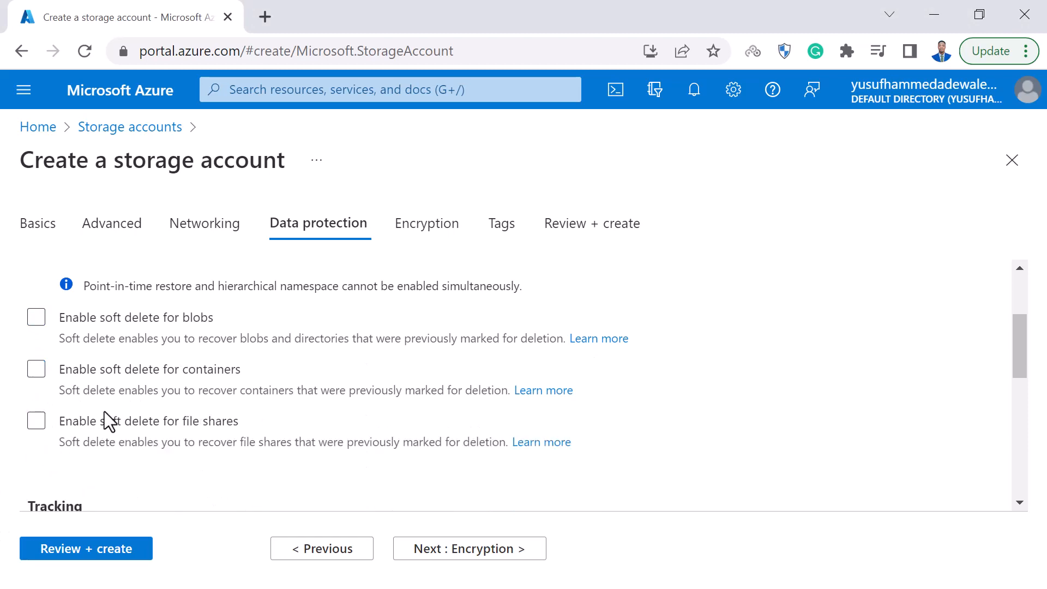
scroll(101, 383, "down", 6)
scroll(167, 381, "down", 2)
scroll(166, 380, "up", 10)
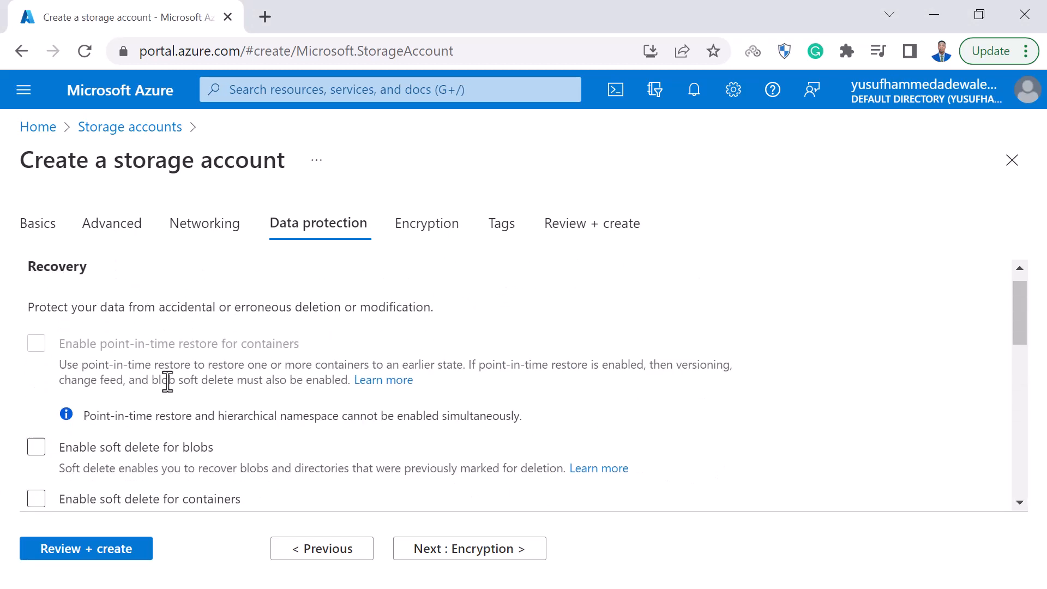
Keep the default encryption and tag settings and run the final validation of the storage account.
left_click(413, 227)
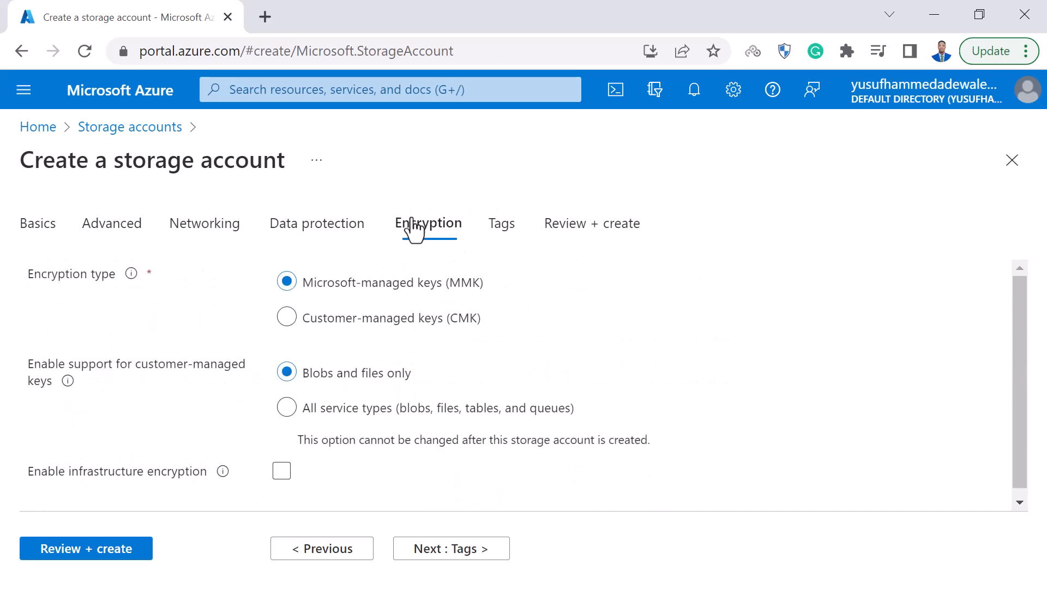
left_click(502, 230)
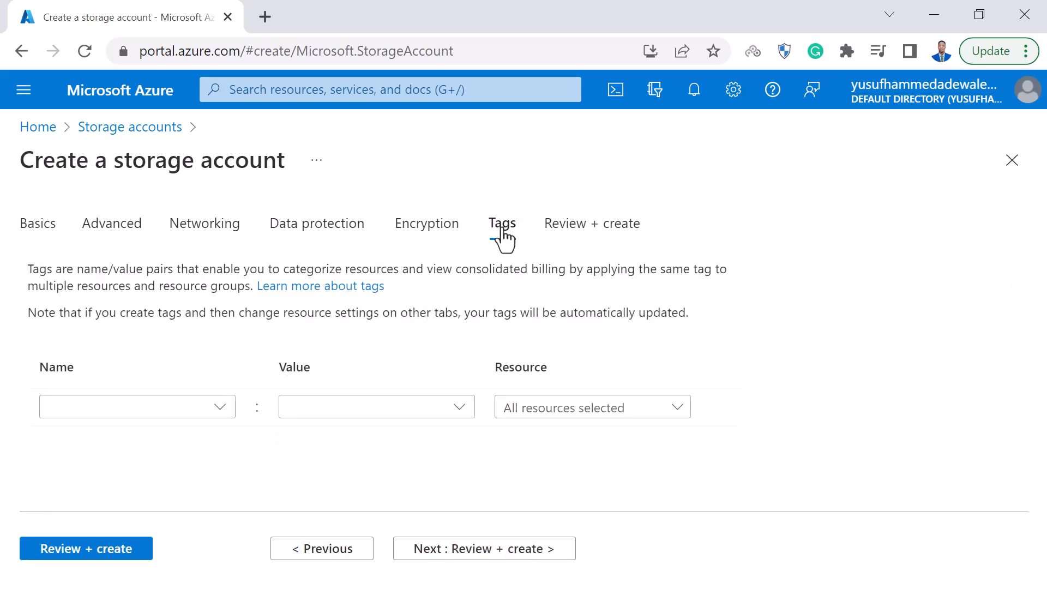
left_click(614, 219)
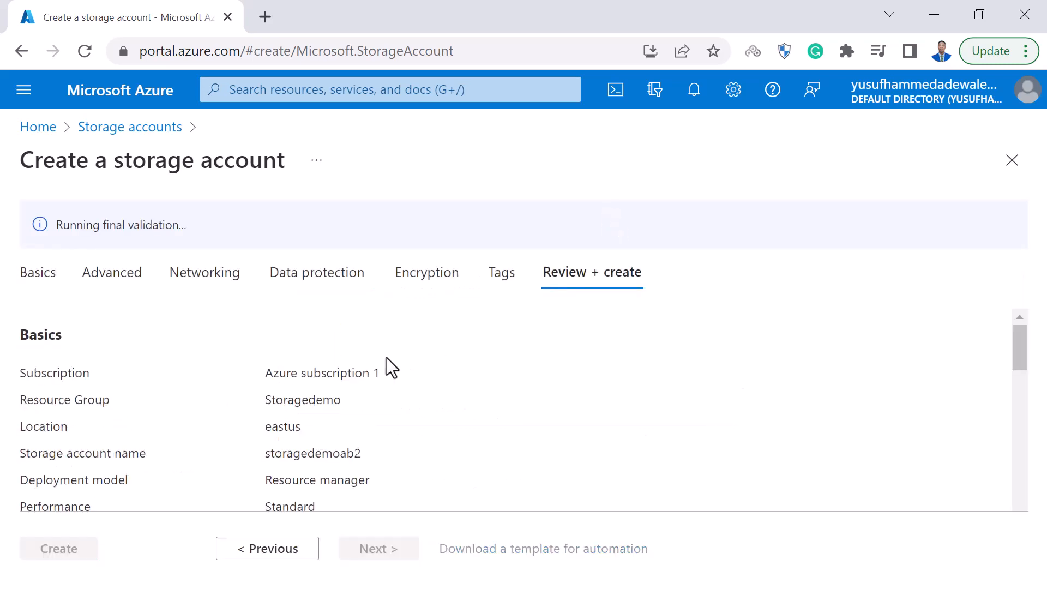
Examine the summary of the storage account configuration and open the validation details.
scroll(224, 405, "down", 8)
scroll(225, 405, "down", 10)
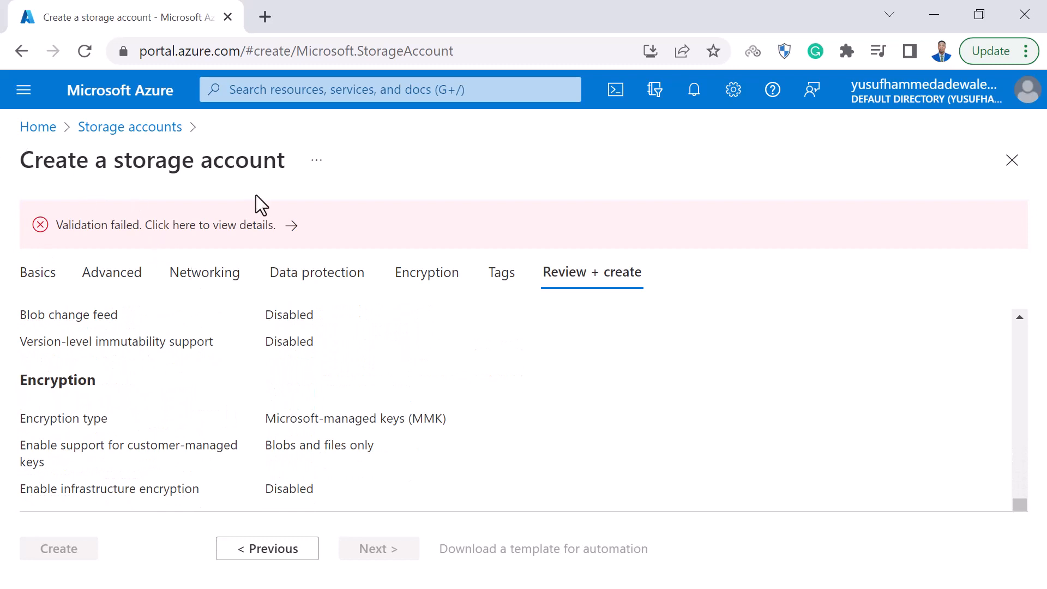
left_click(291, 228)
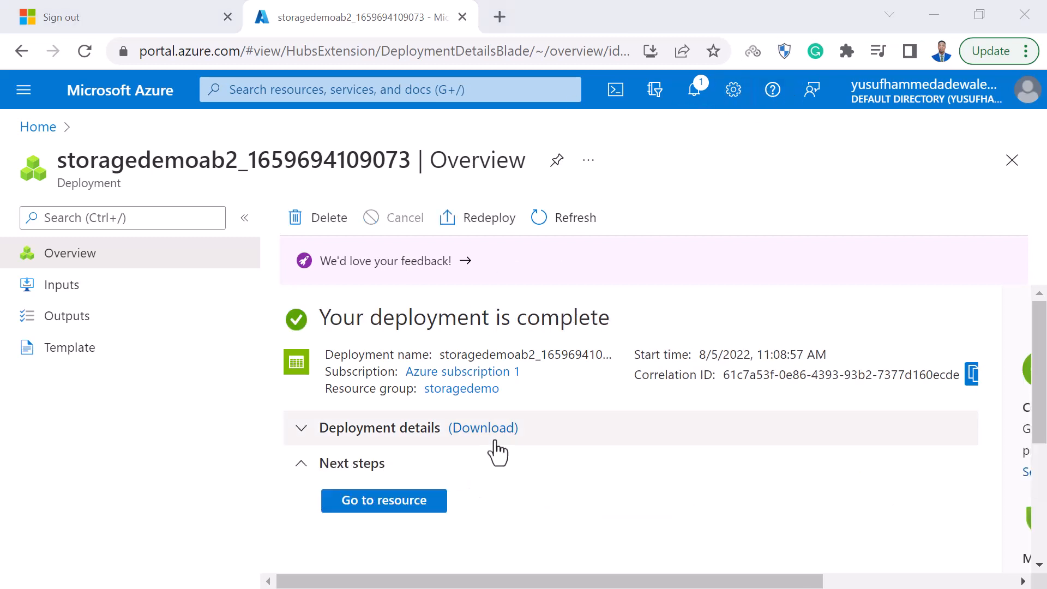
Open the deployed storagedemoab2 resource and examine its overview properties, collapsing the Essentials section.
left_click(370, 499)
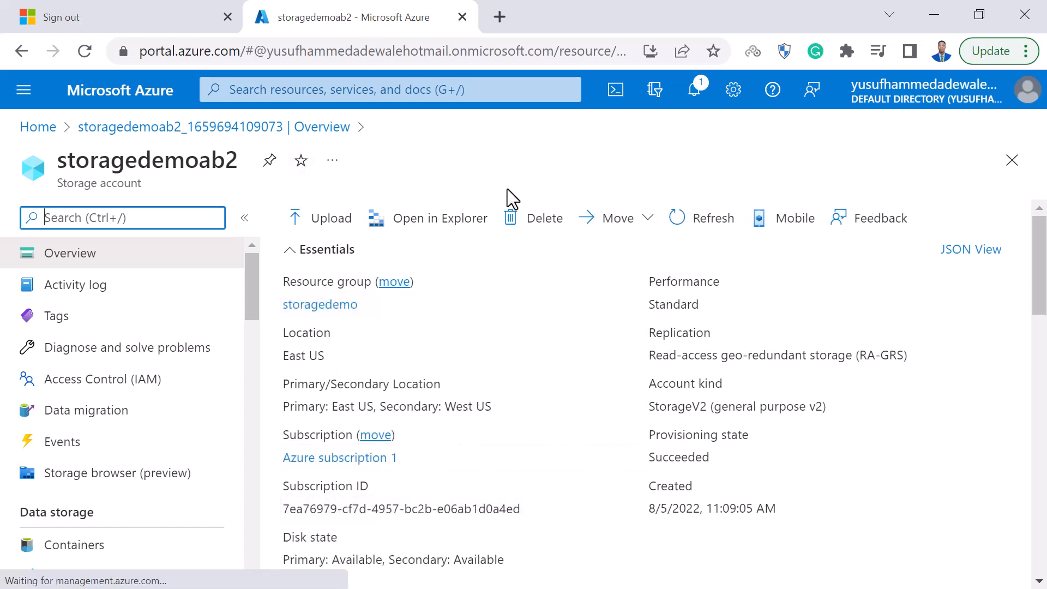
scroll(498, 385, "down", 8)
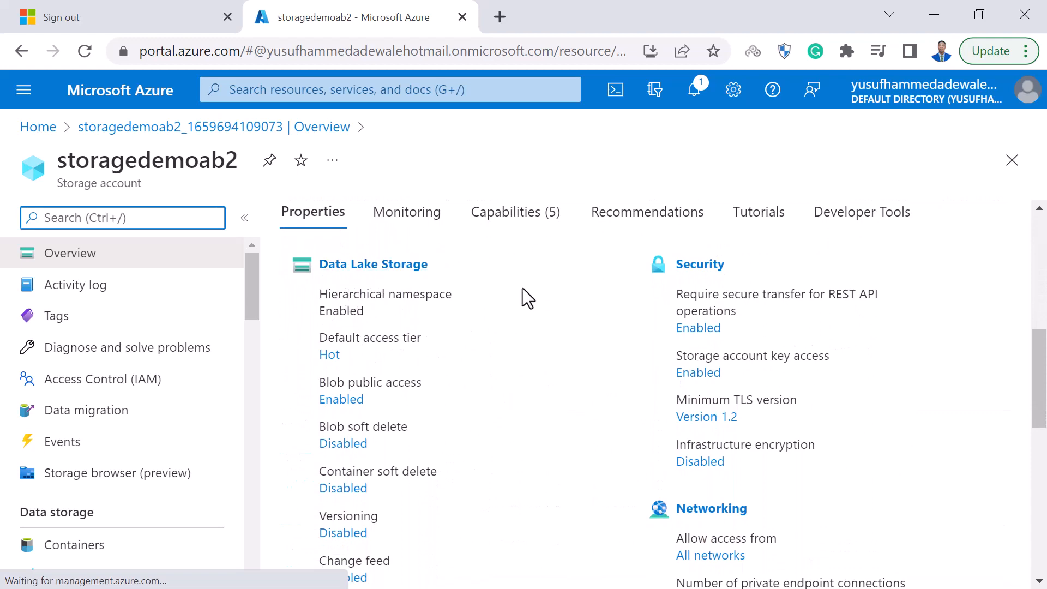
scroll(479, 472, "down", 10)
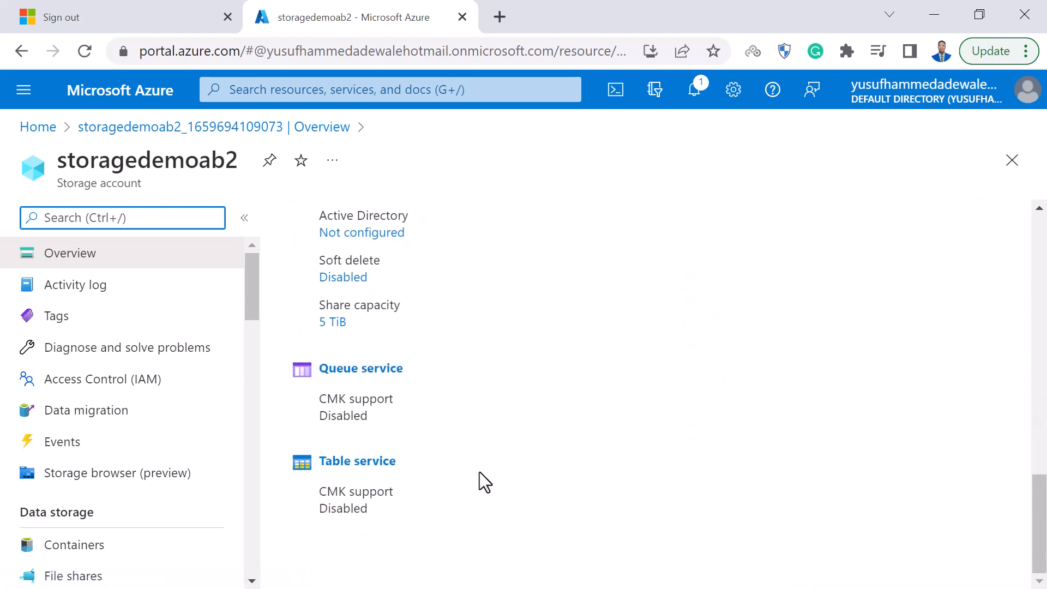
scroll(480, 472, "up", 2)
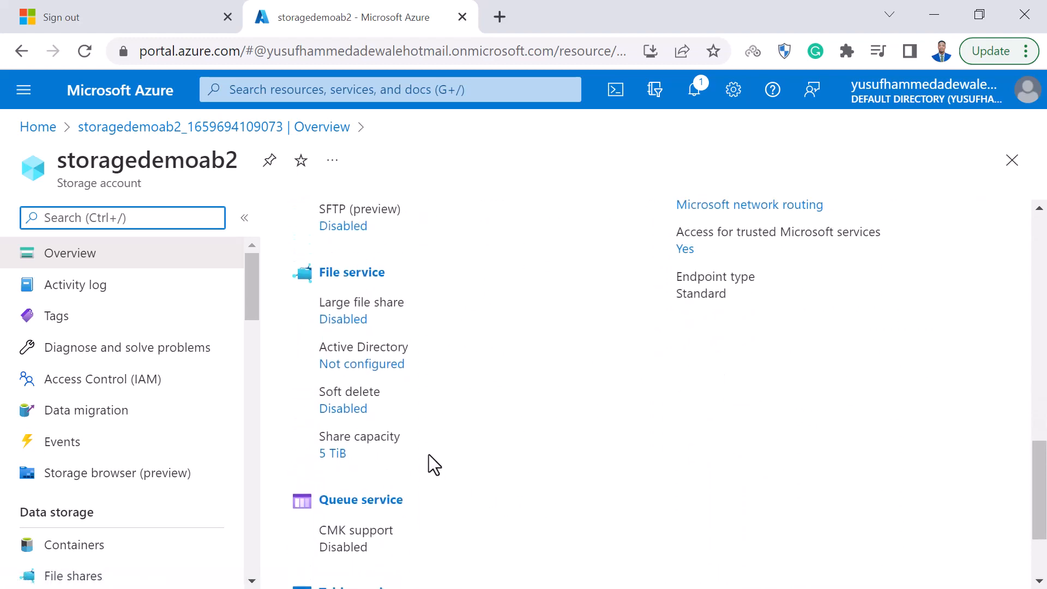
scroll(339, 273, "down", 2)
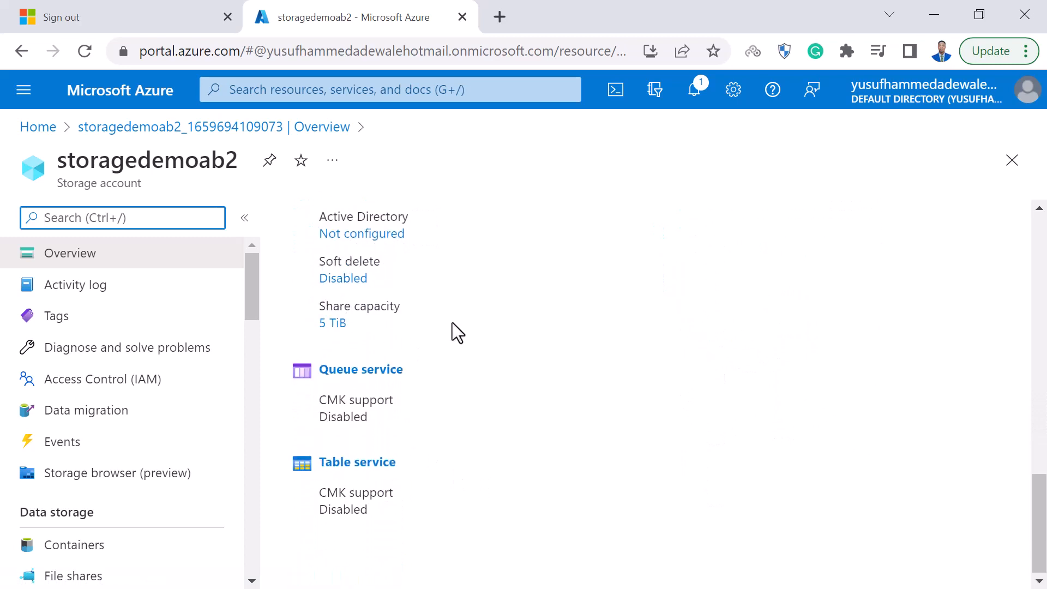
scroll(453, 323, "up", 2)
scroll(453, 323, "up", 3)
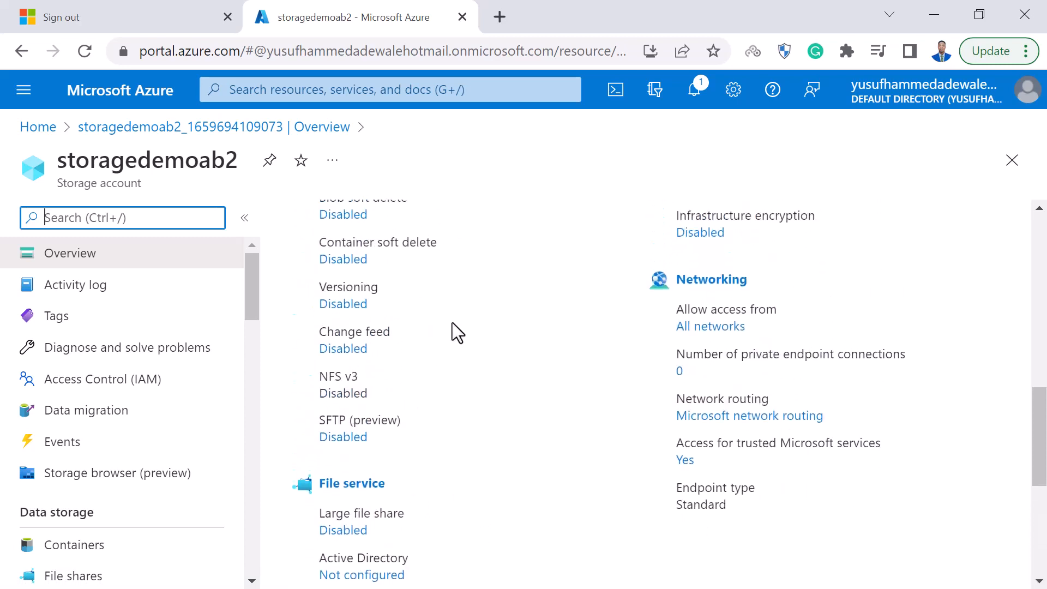
scroll(453, 322, "up", 6)
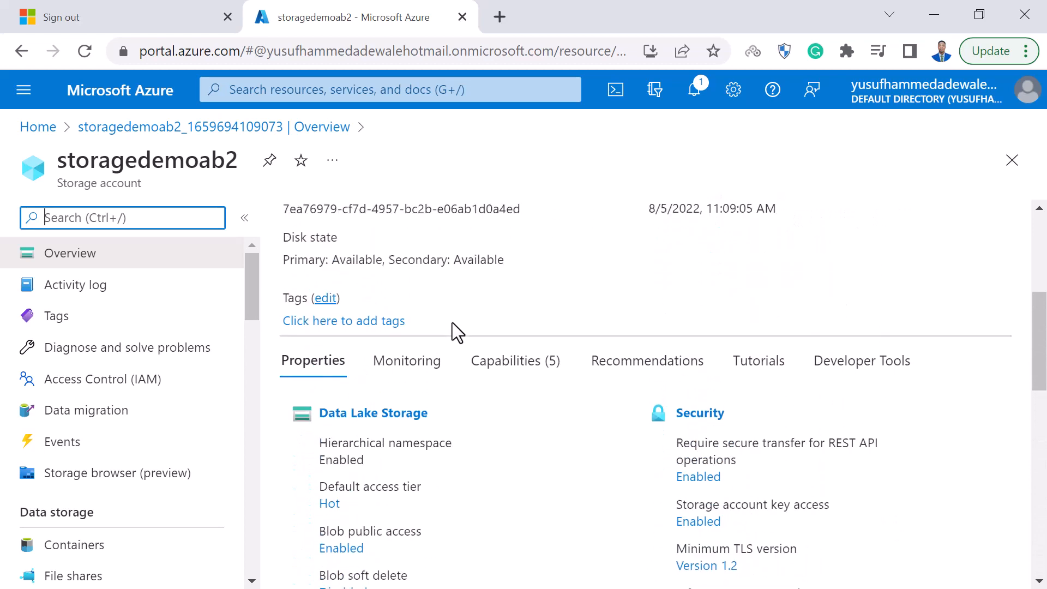
scroll(464, 387, "up", 5)
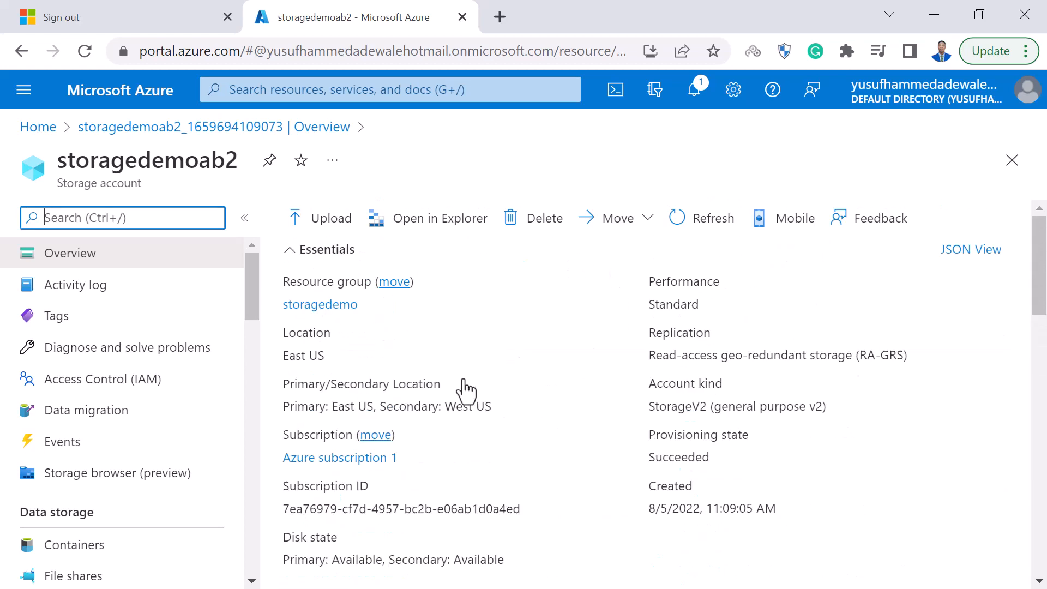
left_click(286, 252)
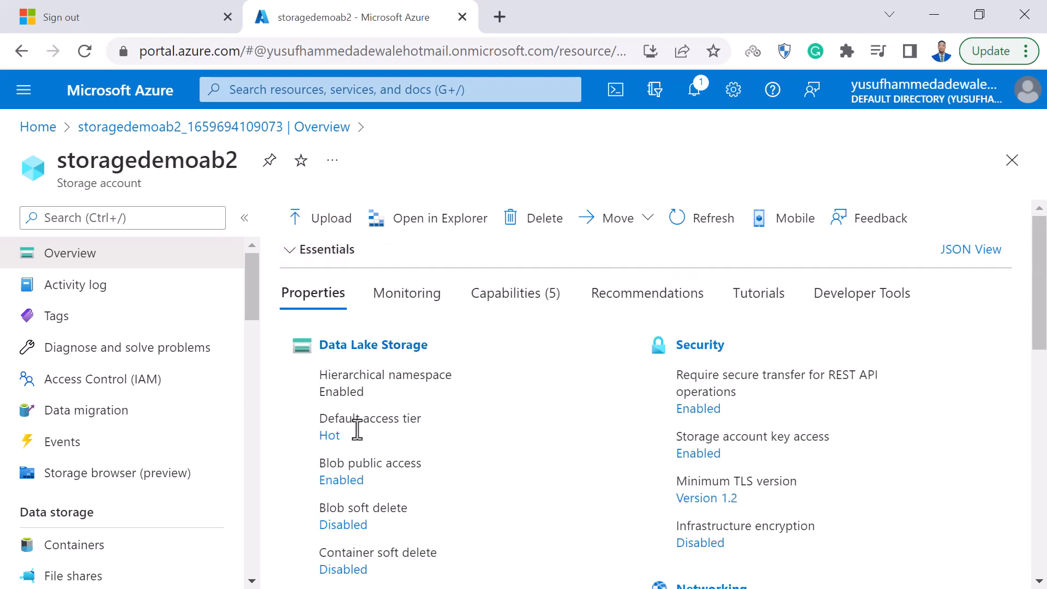
Take a brief look at the blob upload form, close it, and find the account's data storage services.
left_click(323, 229)
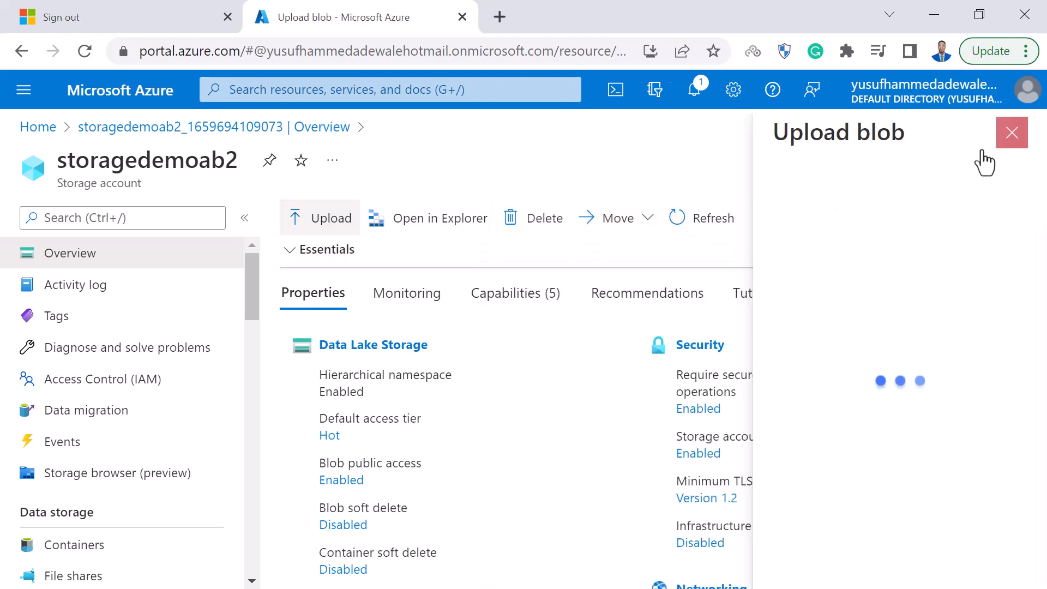
left_click(1017, 138)
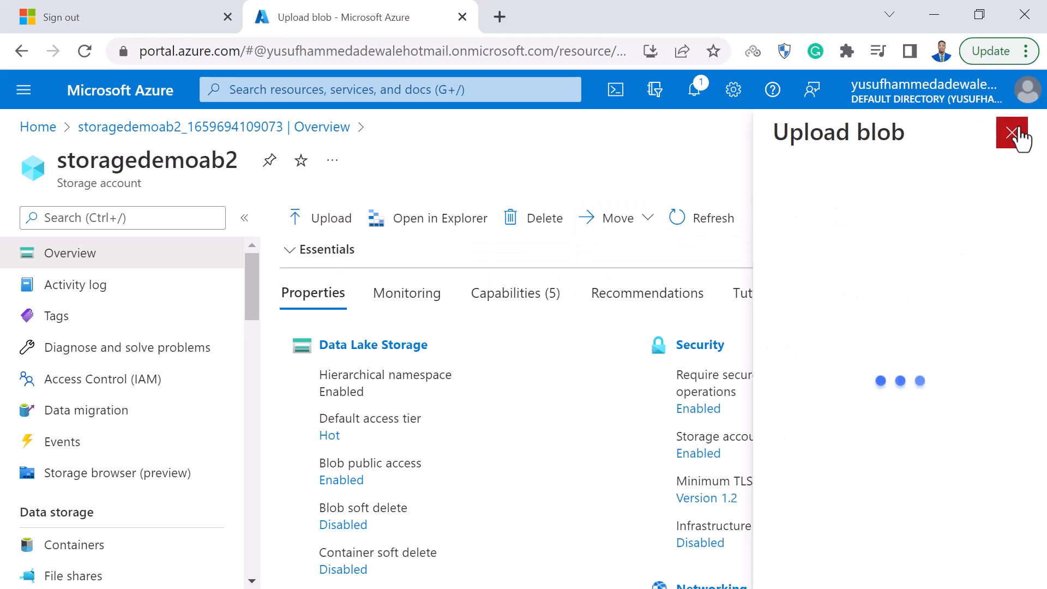
scroll(100, 510, "down", 3)
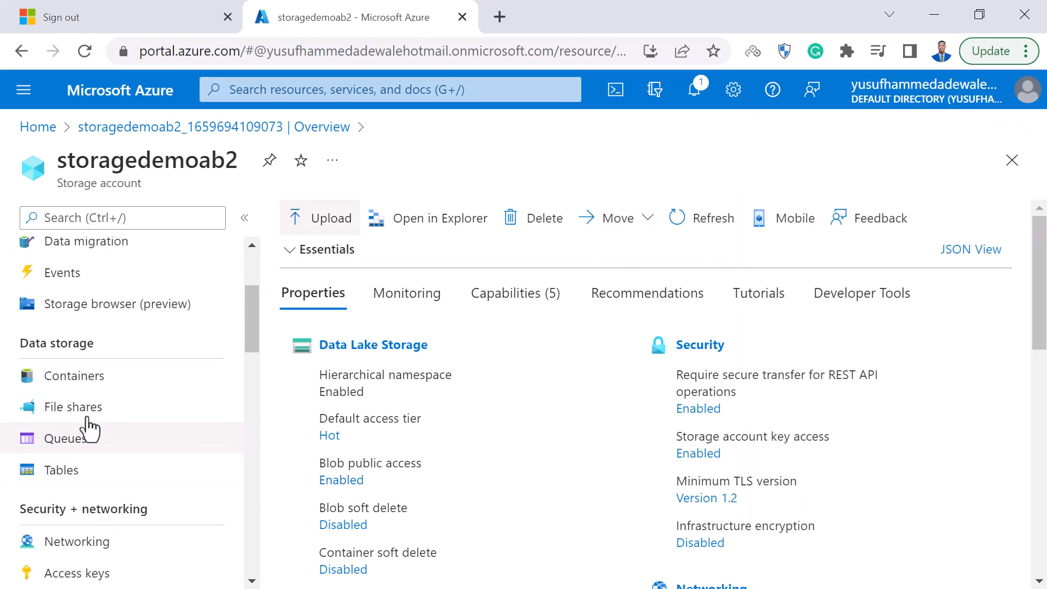
Open the storage account's containers and create a container named demo1 with private access (no anonymous access).
left_click(76, 392)
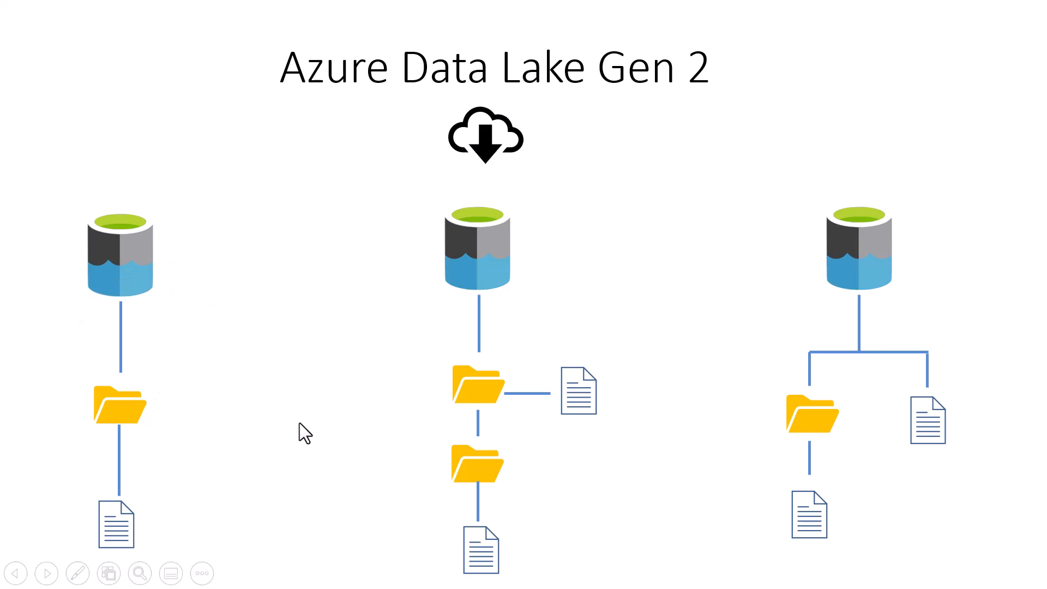
key("alt+Tab")
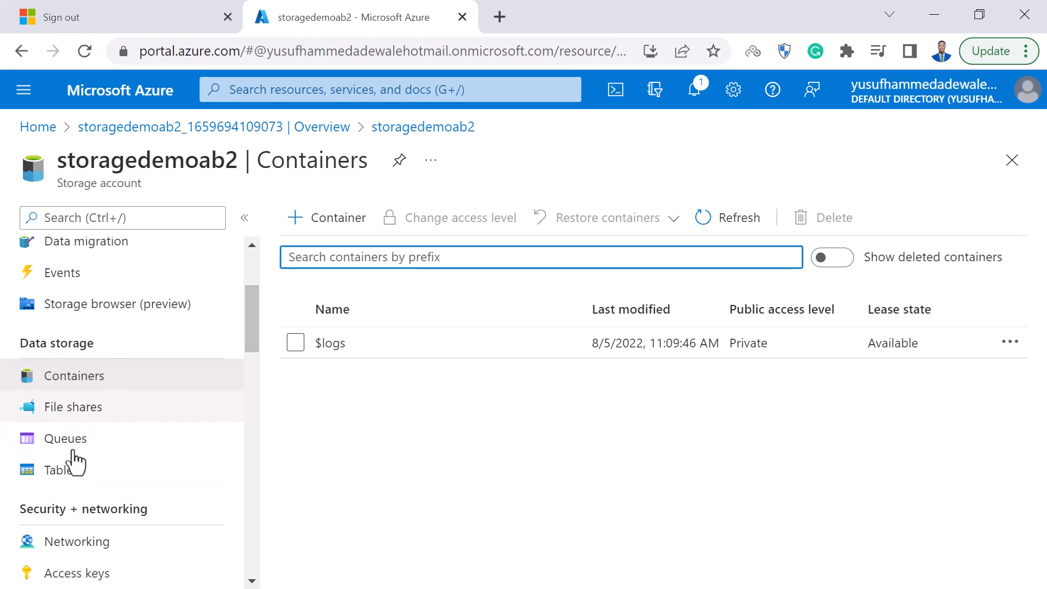
left_click(351, 212)
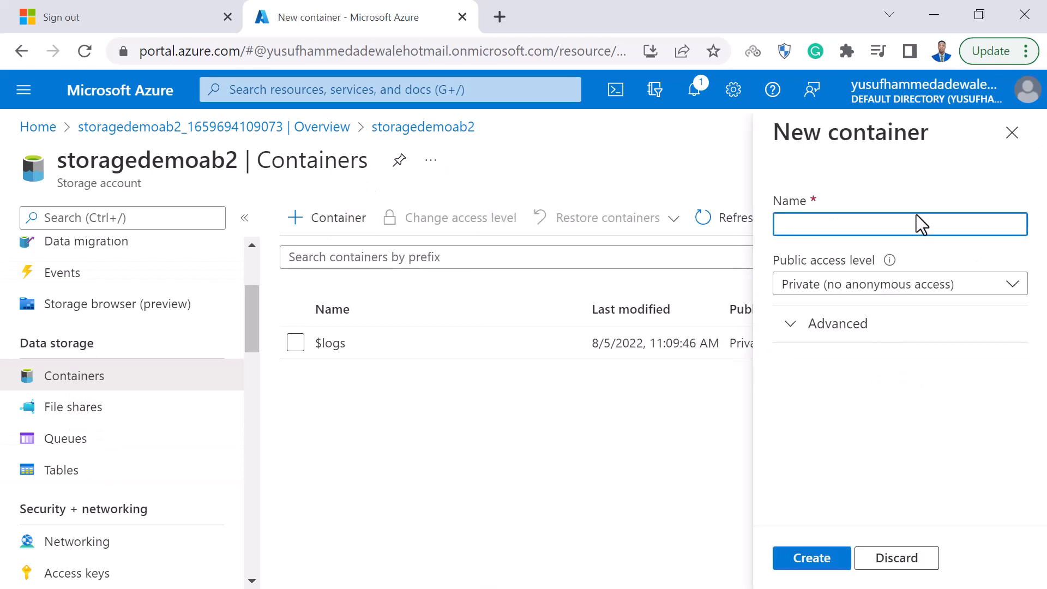
type("Demo1")
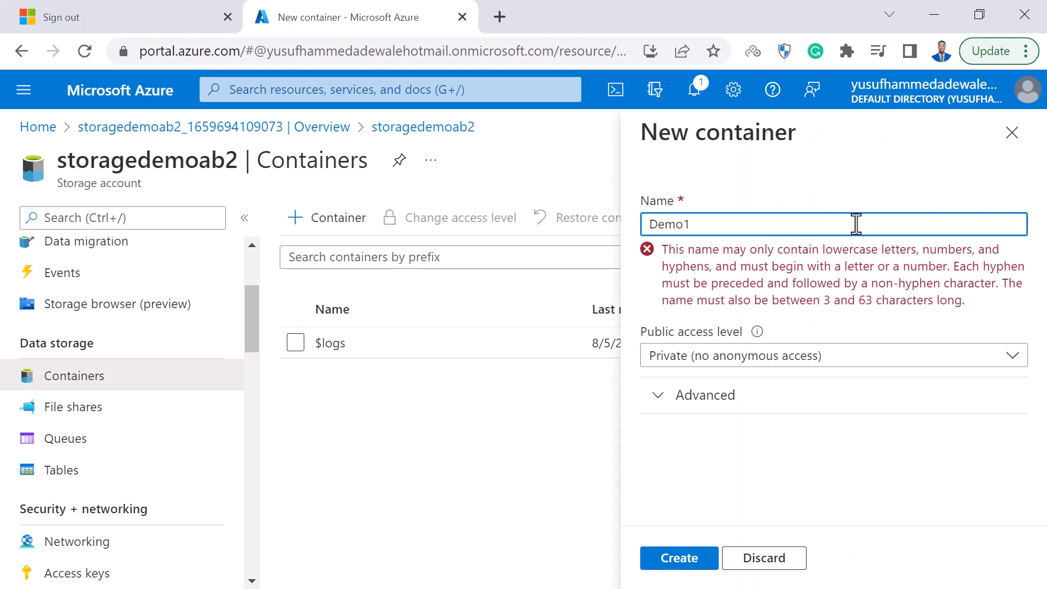
key("BackSpace")
key("BackSpace")
key("BackSpace")
key("BackSpace")
type("demo1")
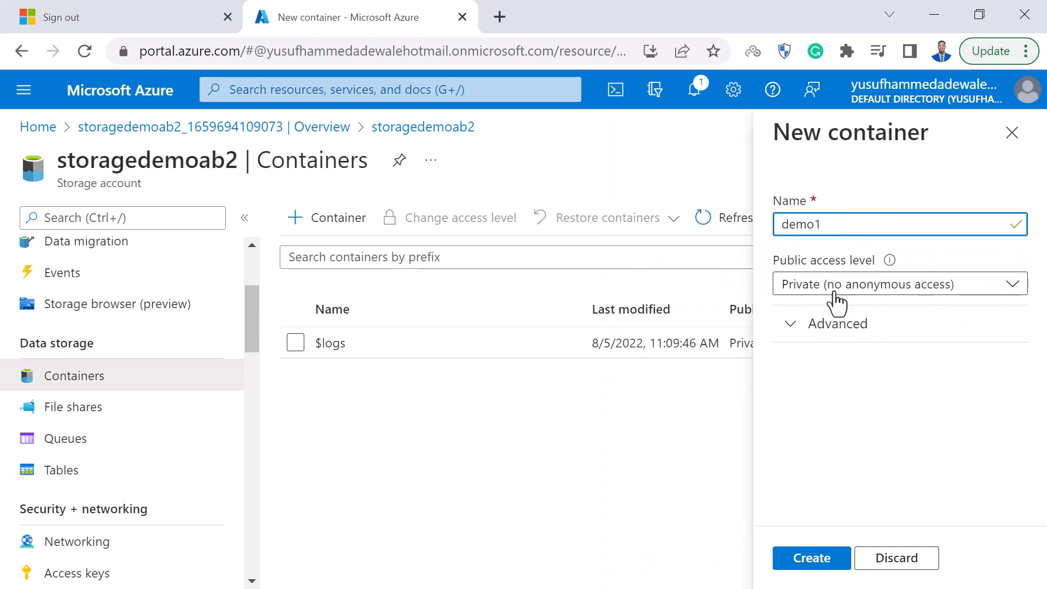
left_click(818, 285)
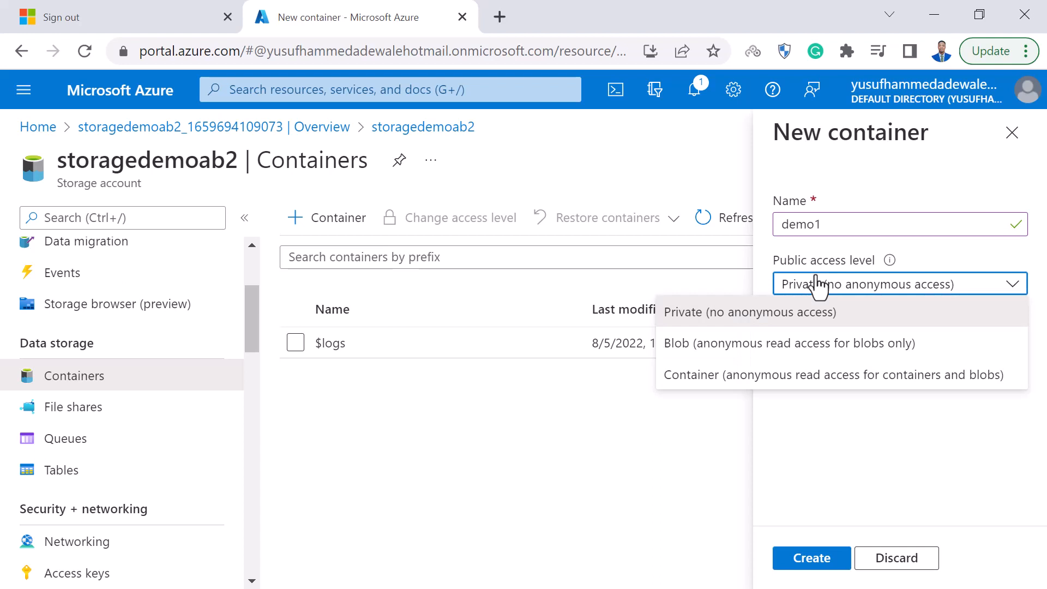
left_click(834, 464)
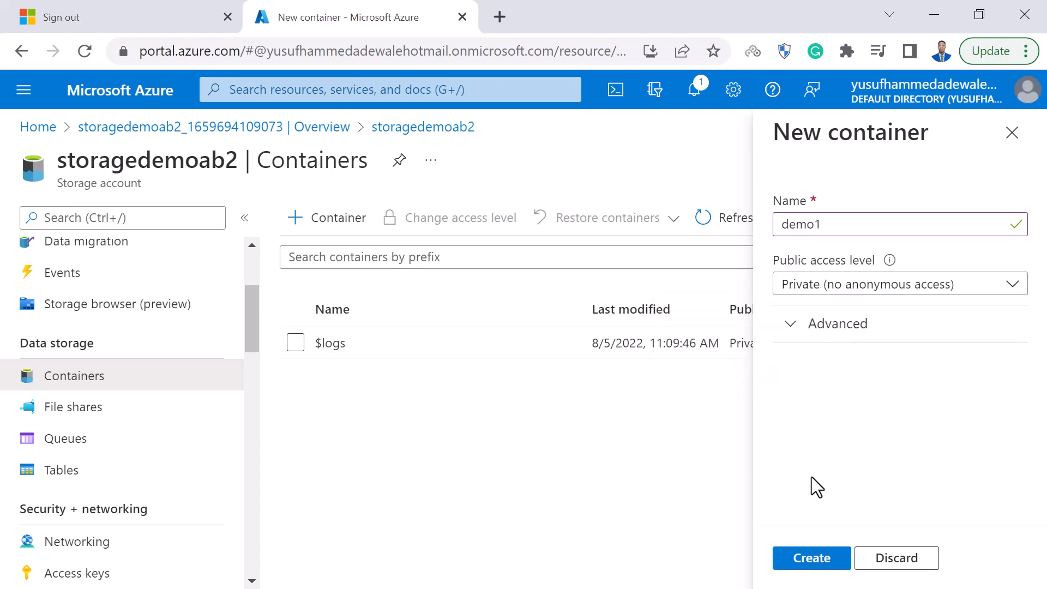
left_click(787, 560)
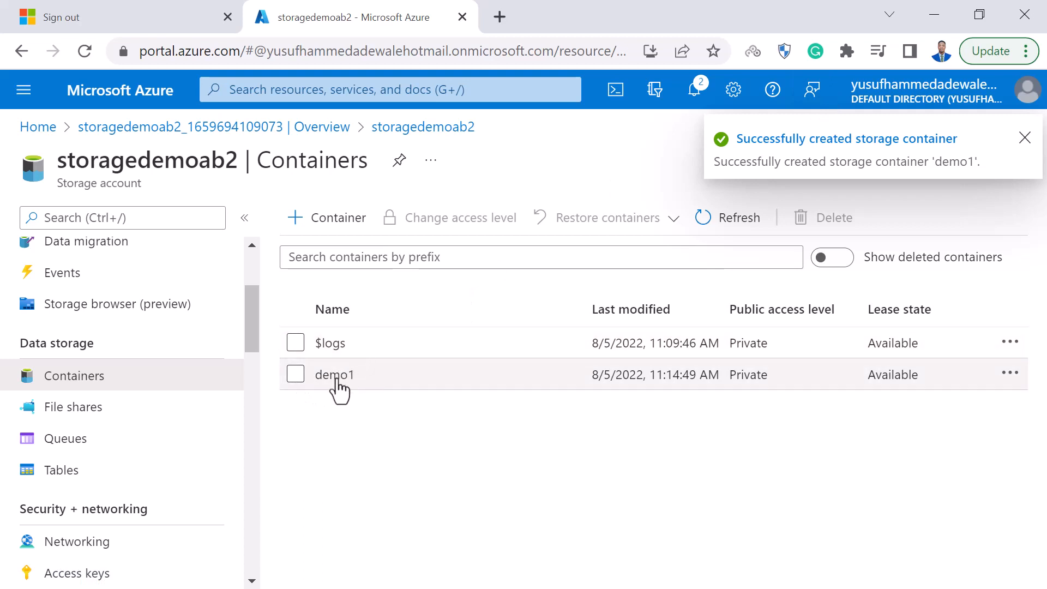
Create a second container named demo2, keeping the default private access level.
left_click(343, 222)
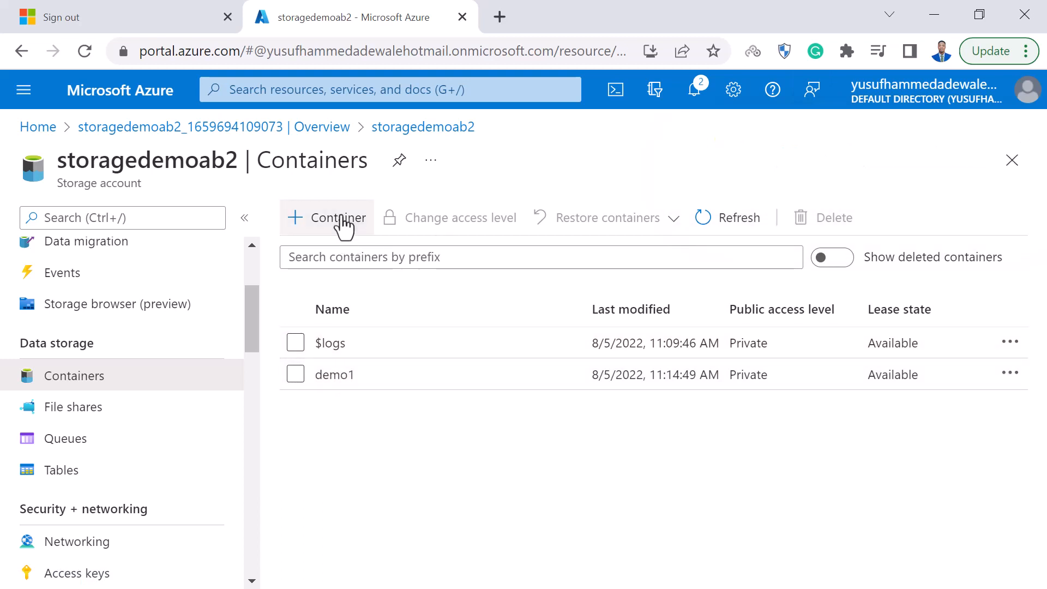
type("demo2")
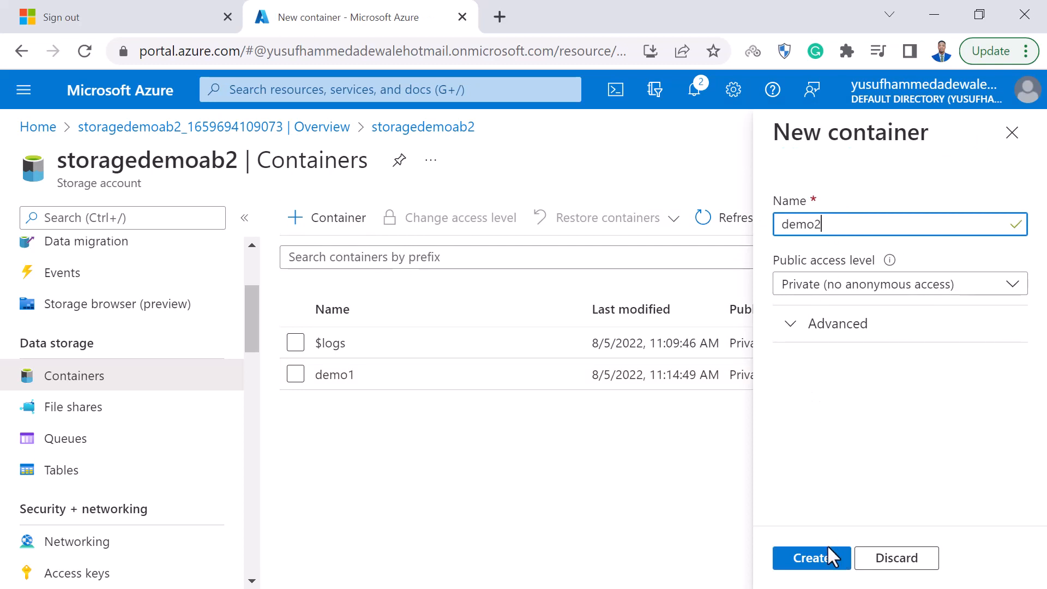
left_click(821, 559)
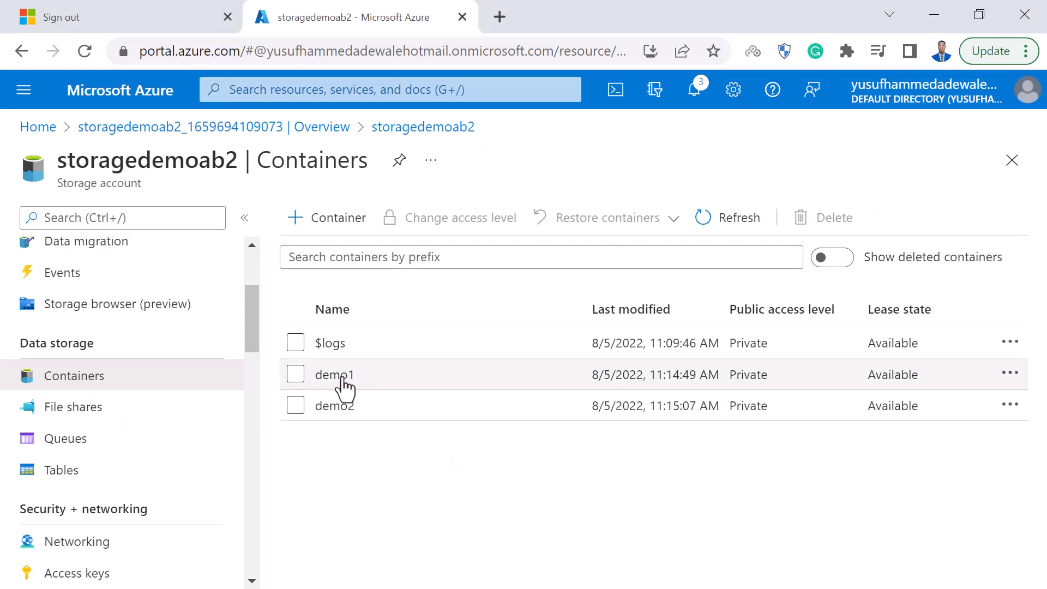
Add a directory named demofolder inside the demo1 container and clear the stray text from the container's menu search.
left_click(338, 376)
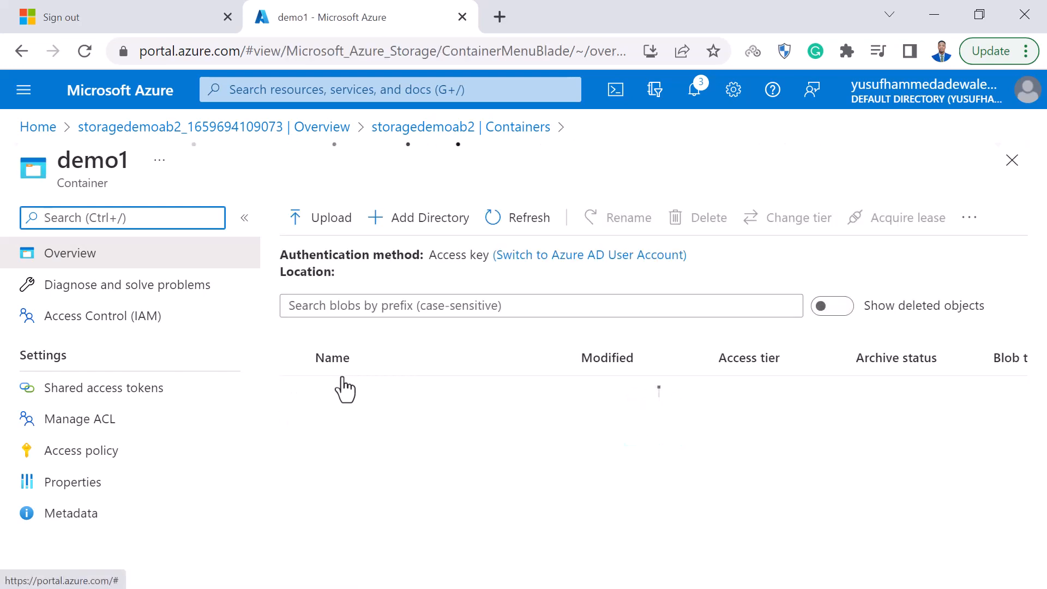
left_click(434, 225)
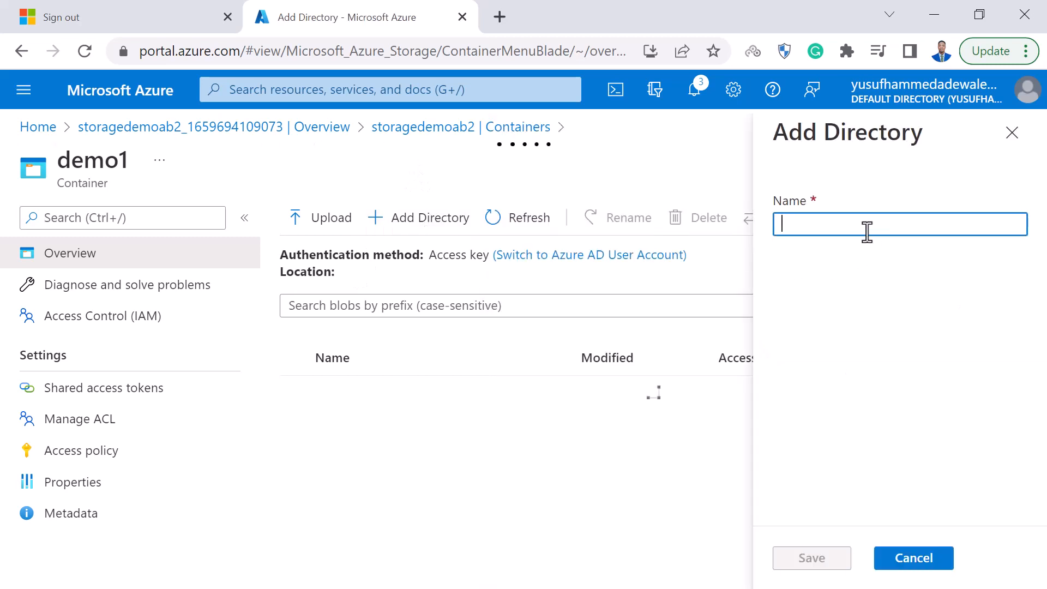
type("Demo")
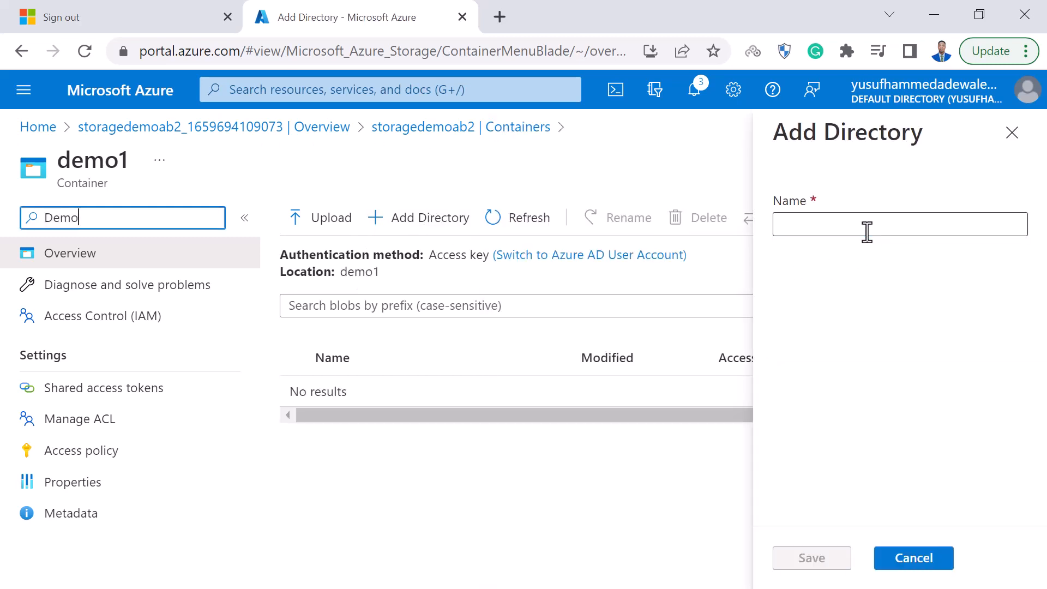
left_click(867, 231)
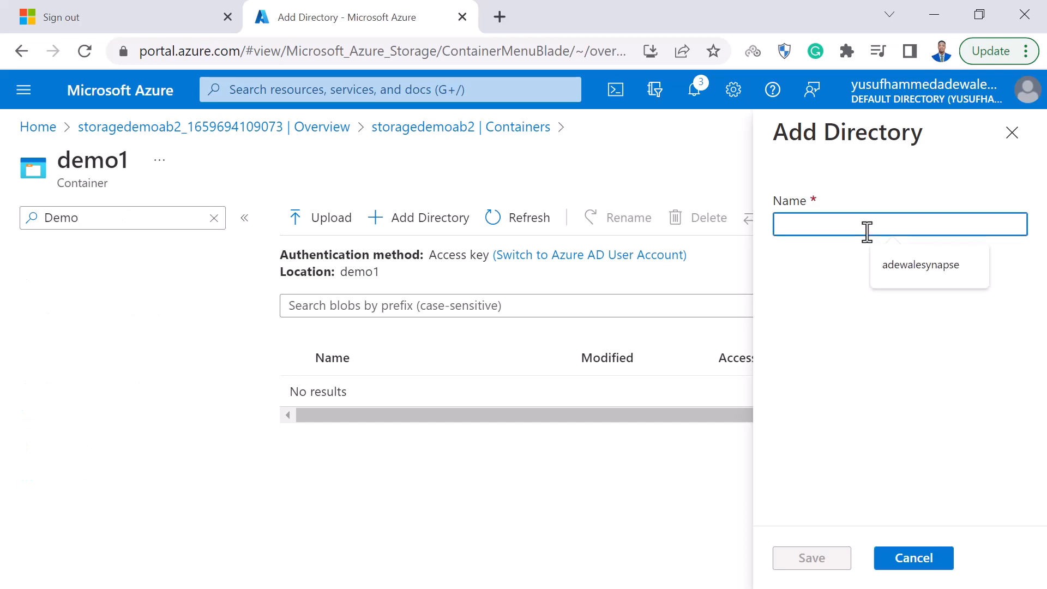
type("demo")
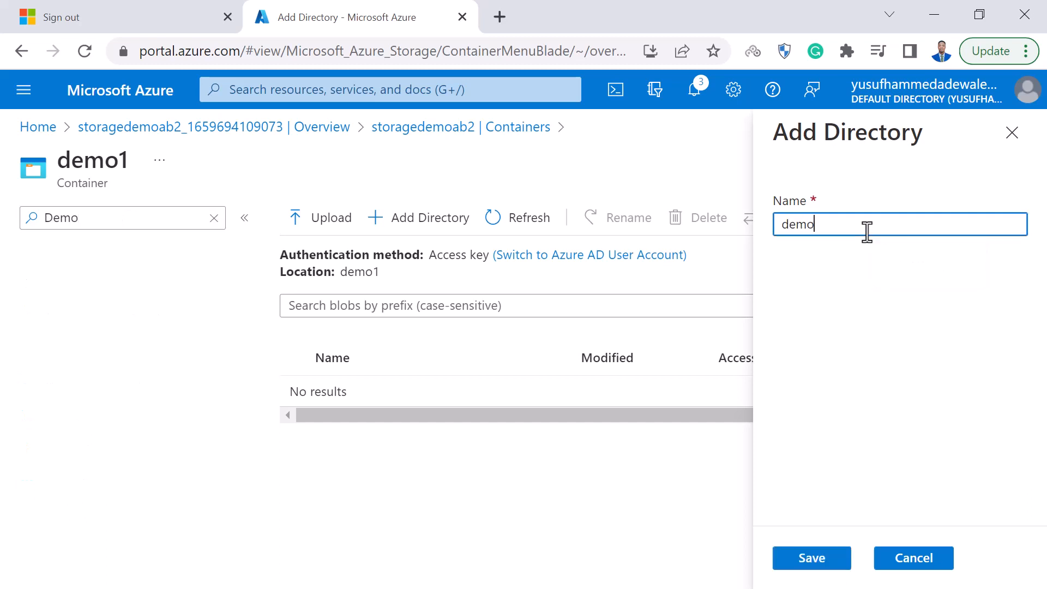
type("folder")
left_click(785, 555)
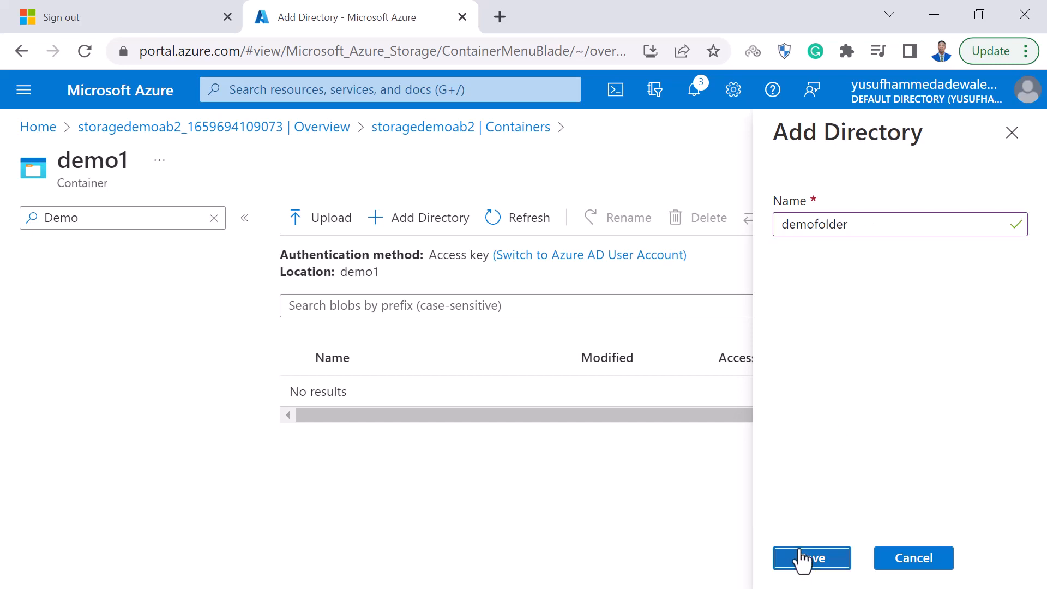
left_click(214, 219)
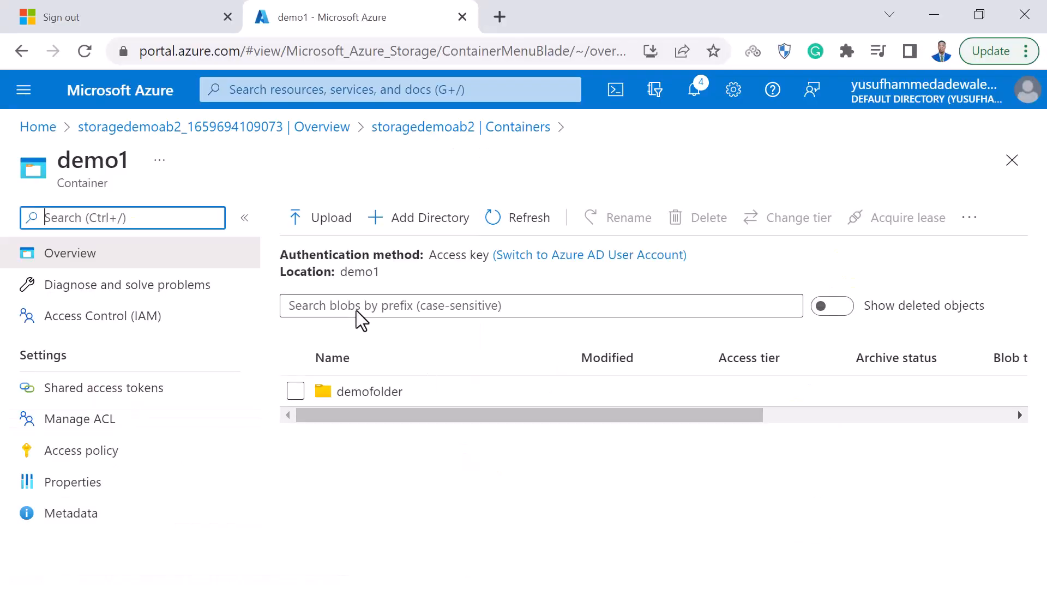
Start a blob upload into demofolder and browse to the New Dump folder on the Desktop.
left_click(369, 391)
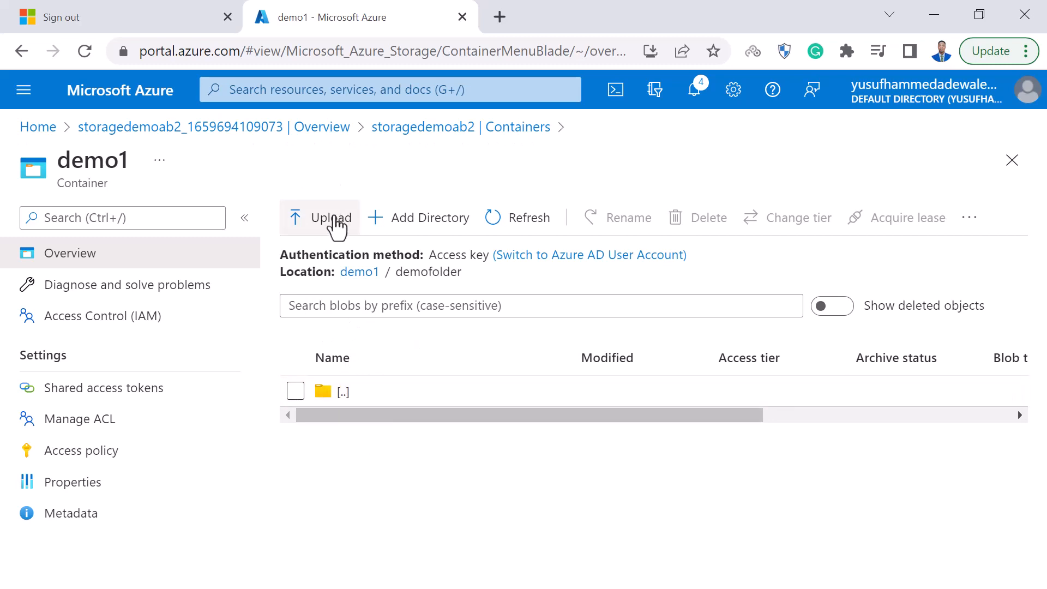
left_click(335, 220)
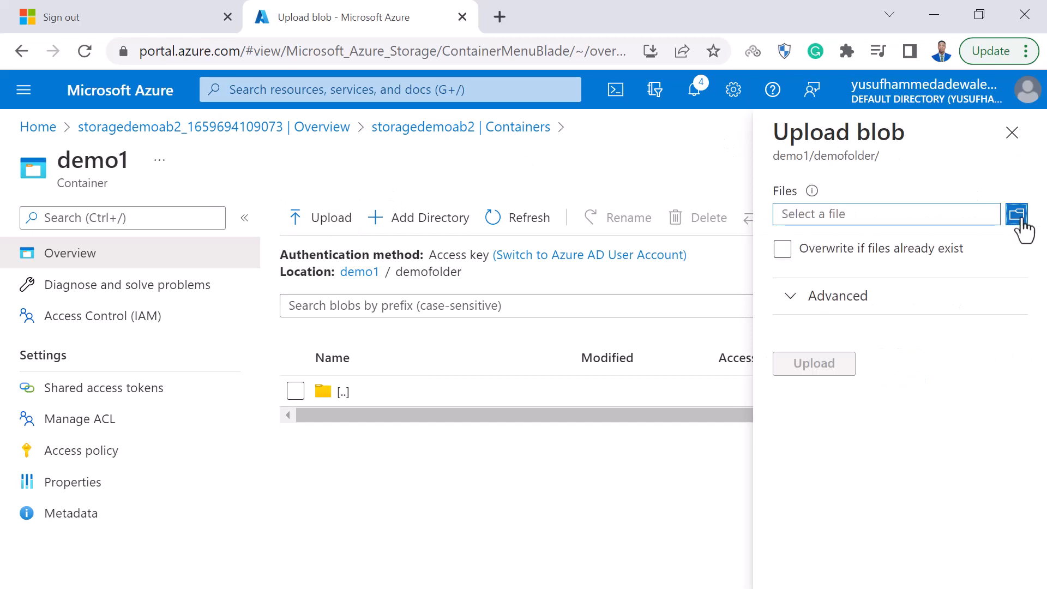
left_click(1016, 218)
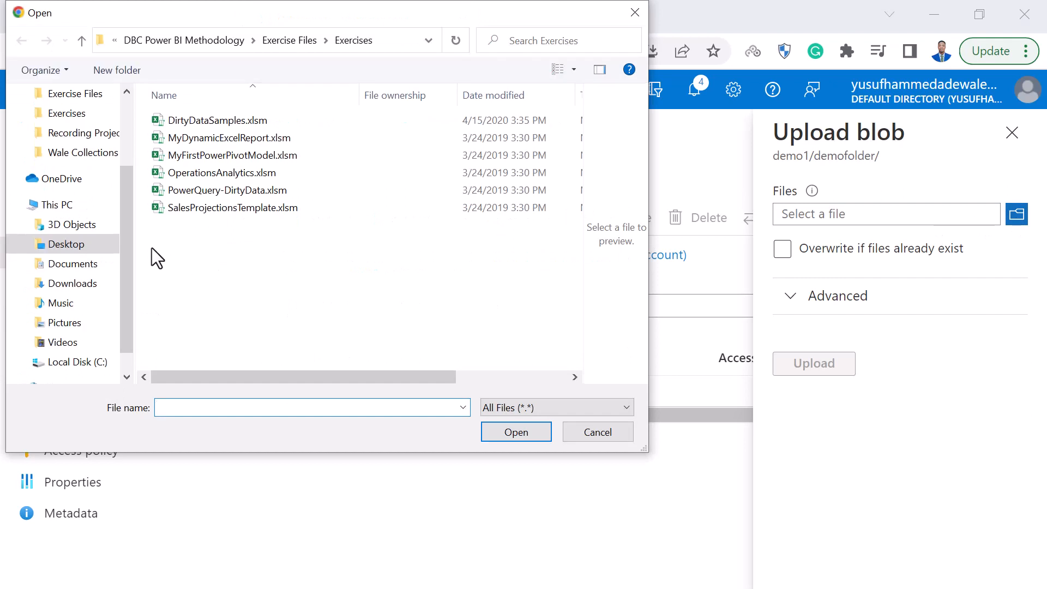
left_click(81, 246)
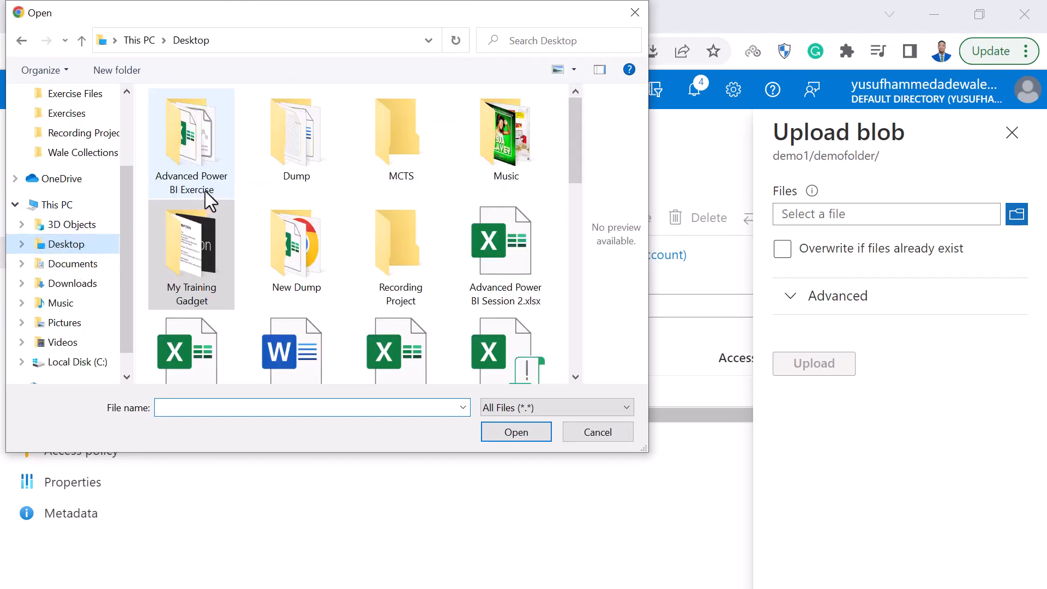
double_click(295, 266)
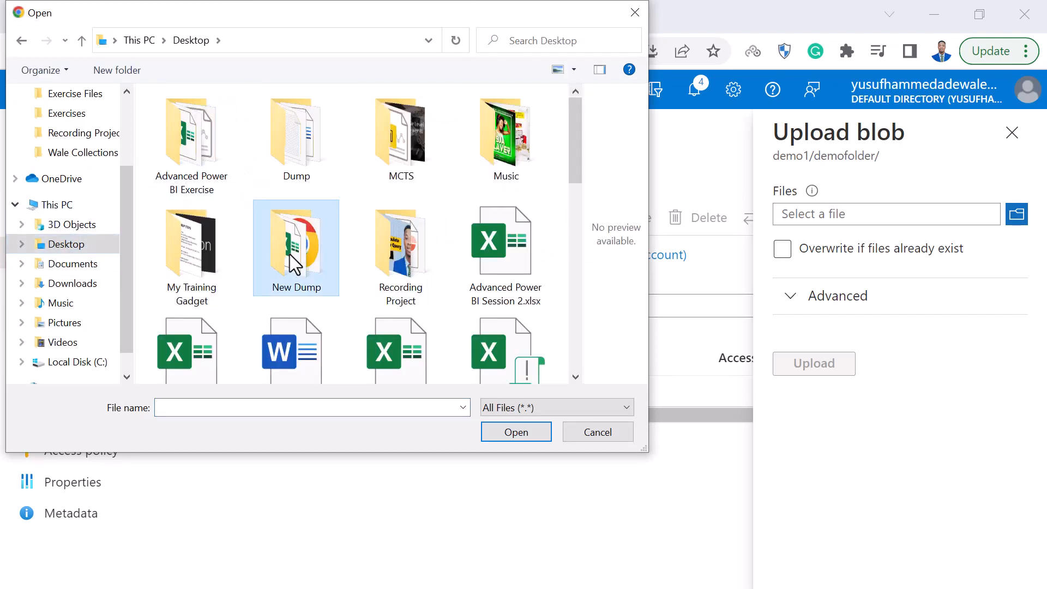
Choose the file Staff Performance.csv, upload it to demofolder, and close the upload form.
scroll(227, 332, "down", 1)
scroll(227, 331, "down", 5)
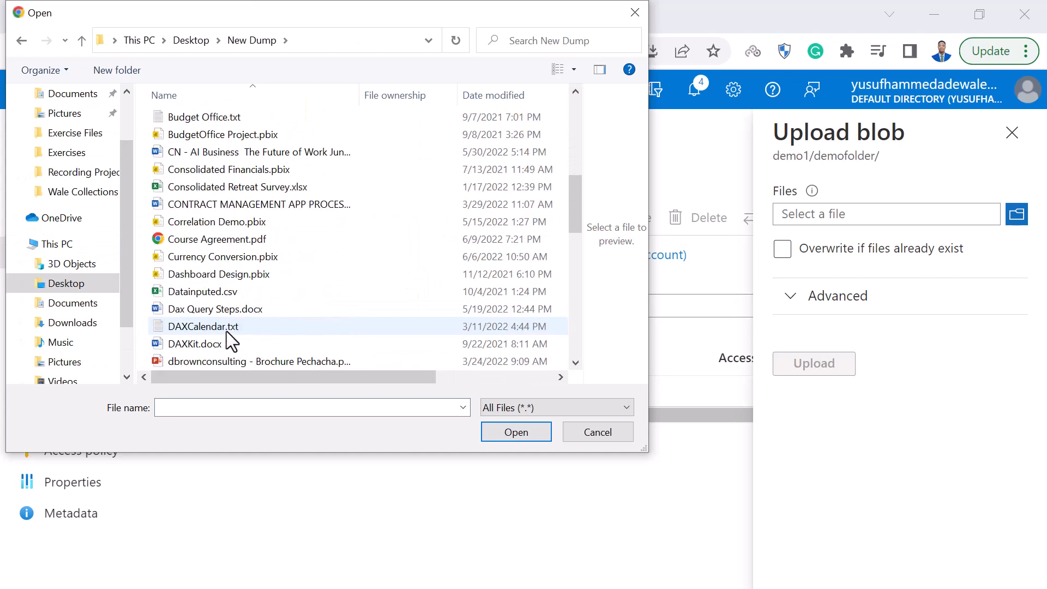
scroll(227, 332, "down", 10)
scroll(227, 331, "down", 3)
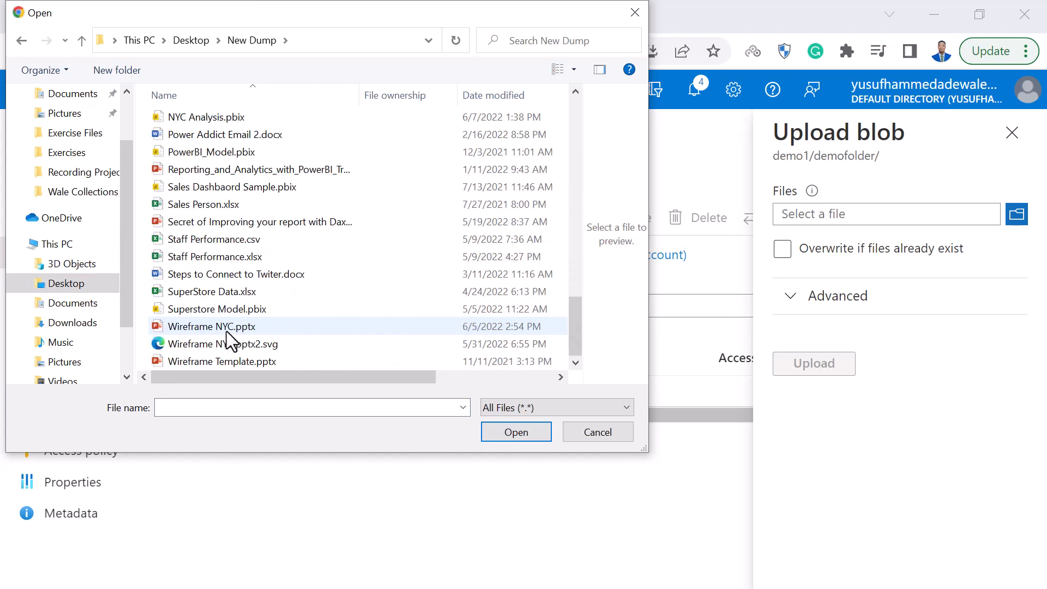
left_click(186, 239)
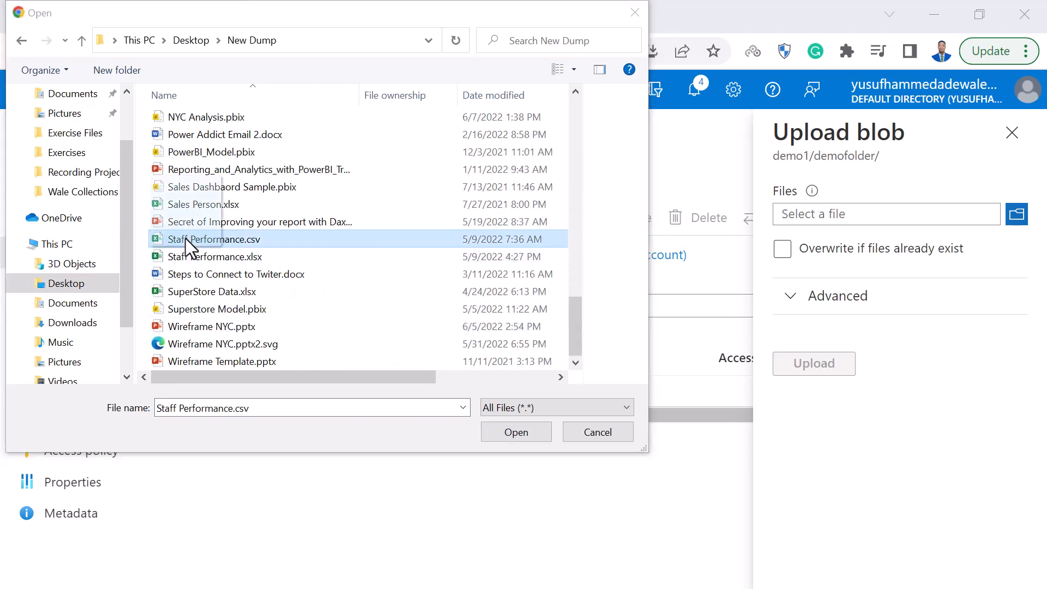
left_click(185, 239)
double_click(186, 239)
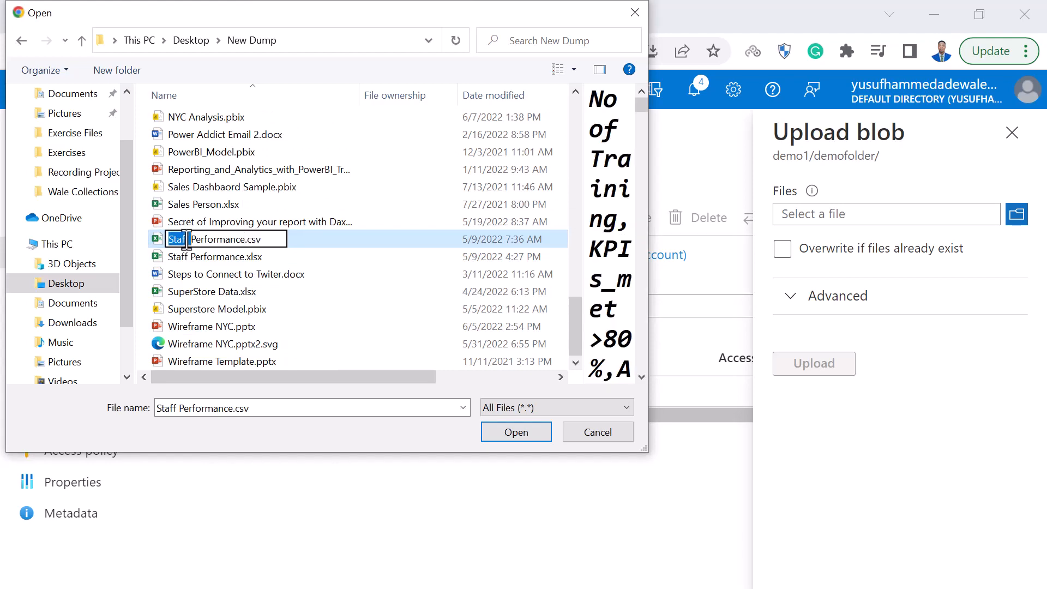
double_click(312, 239)
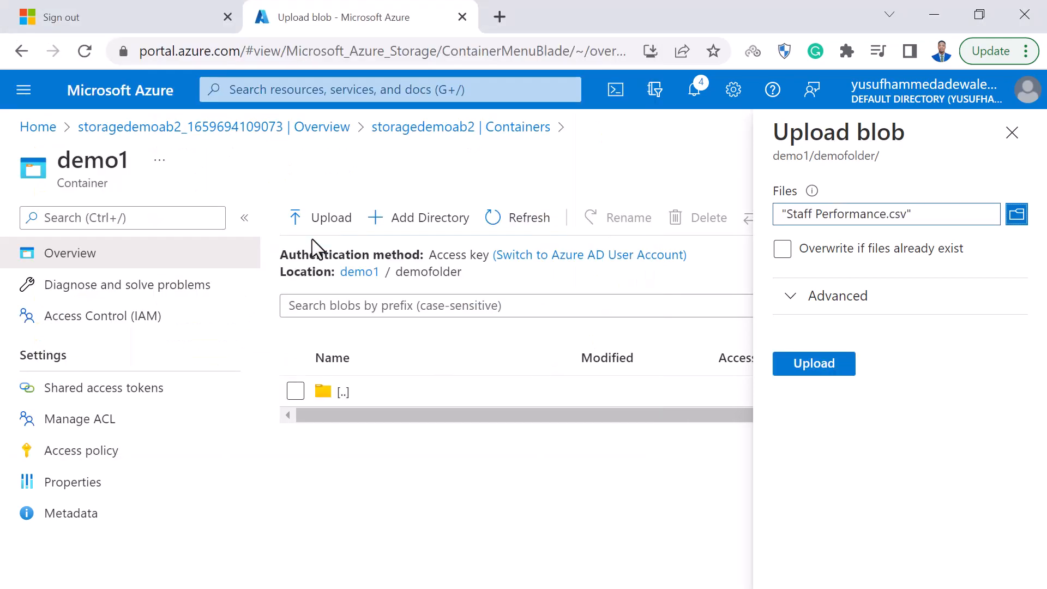
left_click(817, 364)
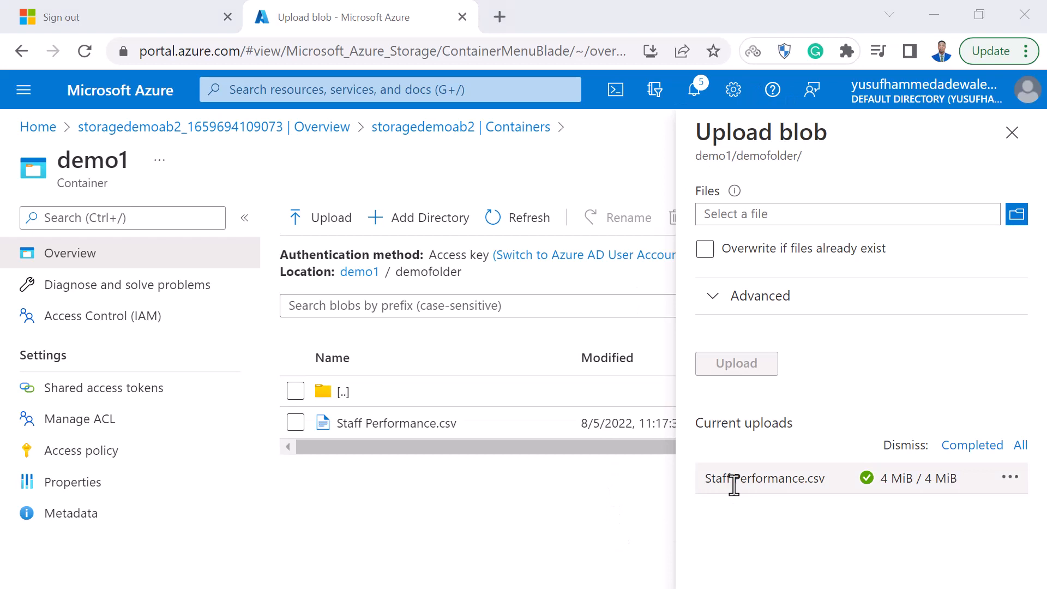
left_click(1015, 132)
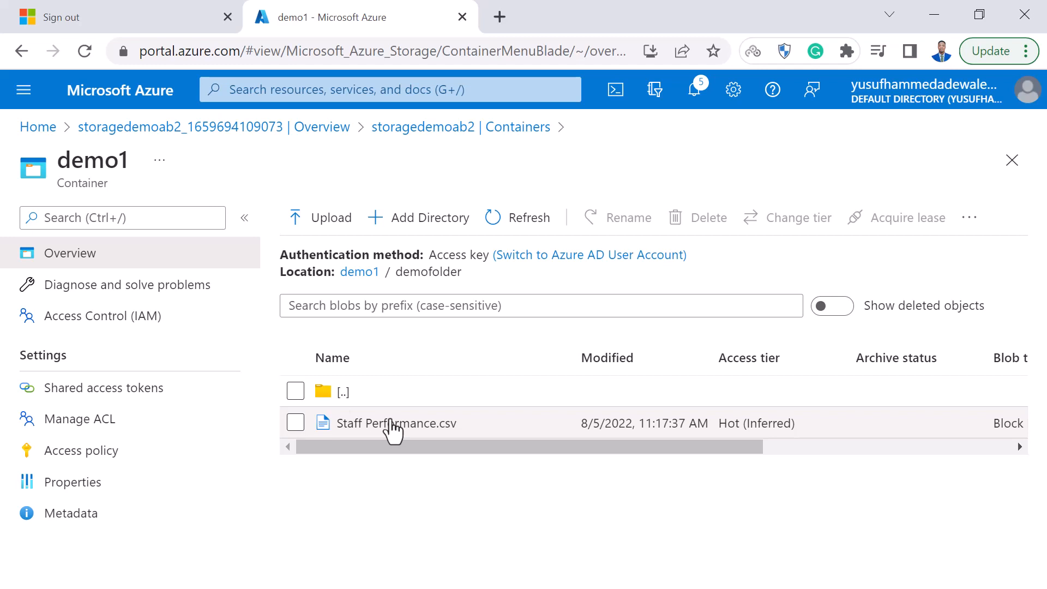
Open the access control list of Staff Performance.csv and examine the permissions of its security principals.
right_click(392, 431)
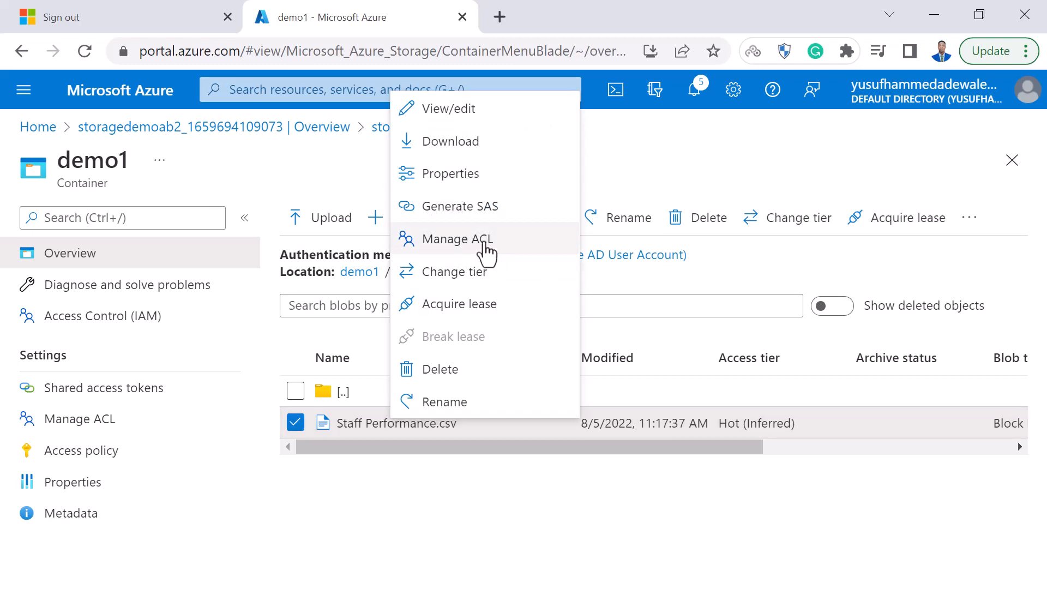
left_click(493, 240)
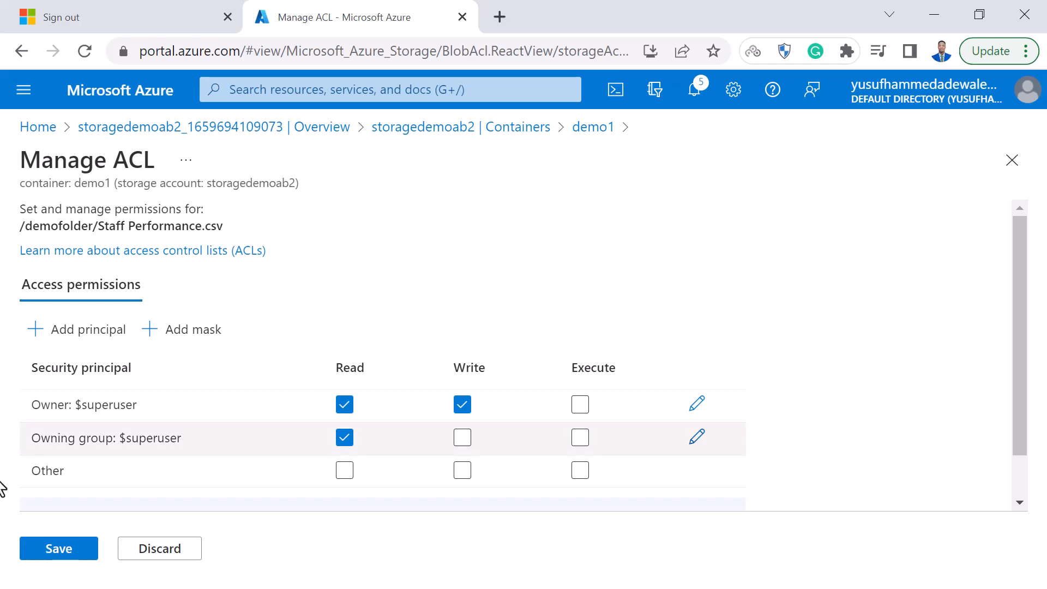
scroll(138, 365, "down", 2)
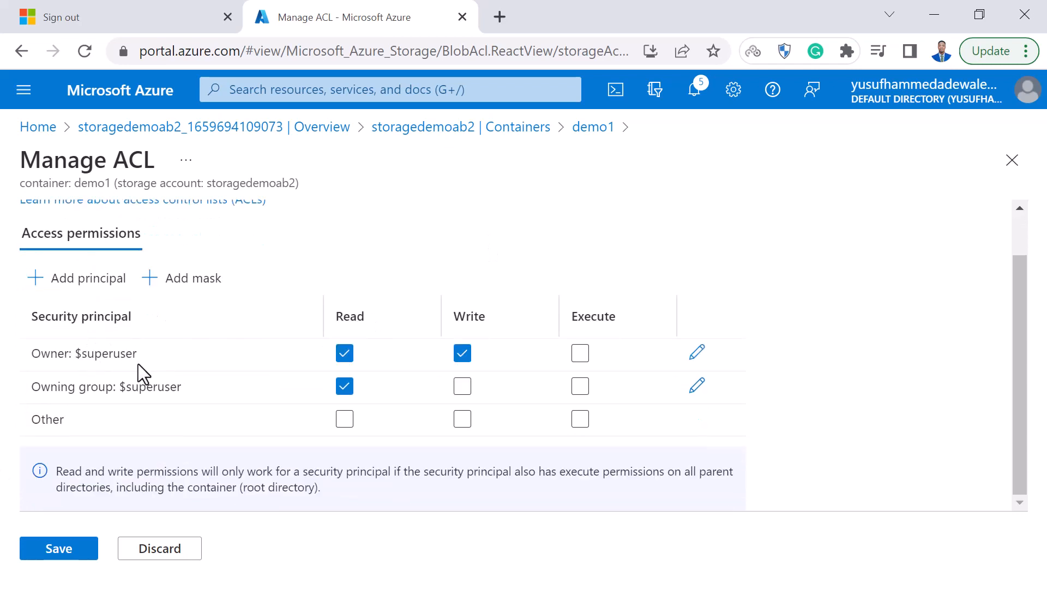
scroll(139, 375, "up", 1)
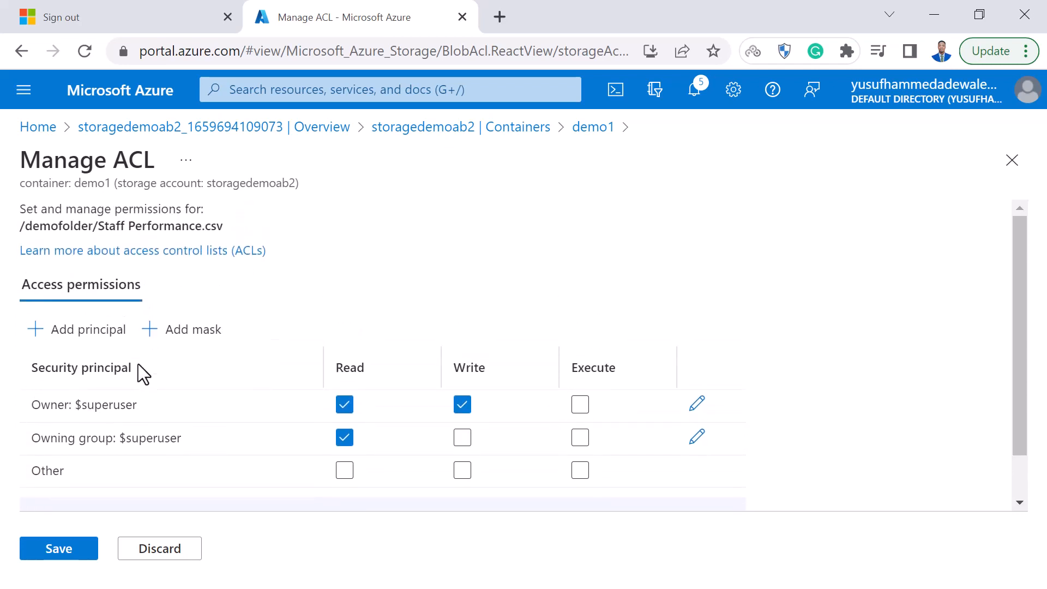
scroll(138, 364, "down", 1)
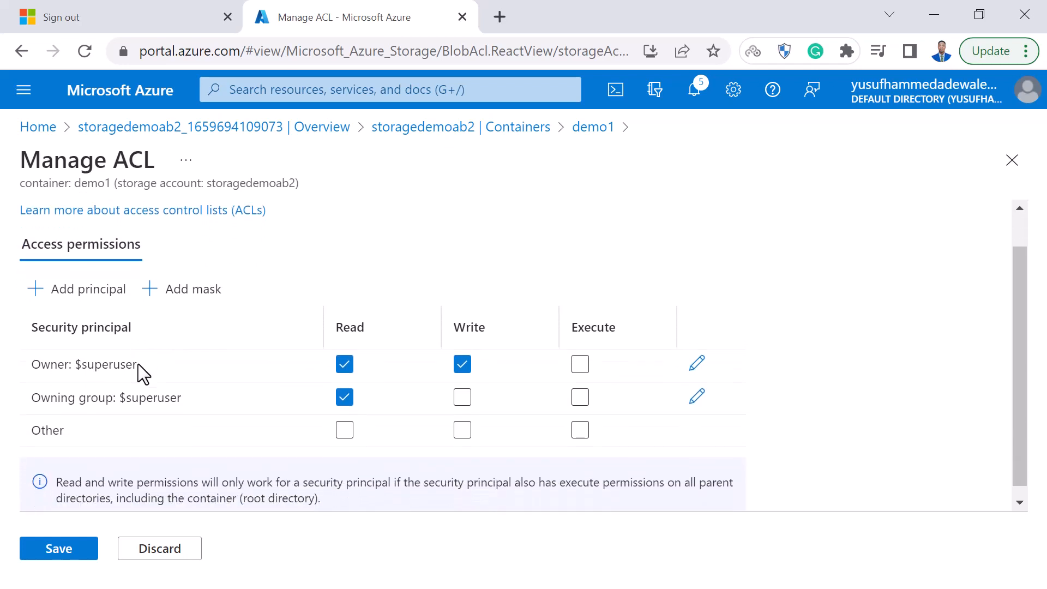
View the principals available to add to the access control list, and save the list's permissions without adding one.
left_click(78, 279)
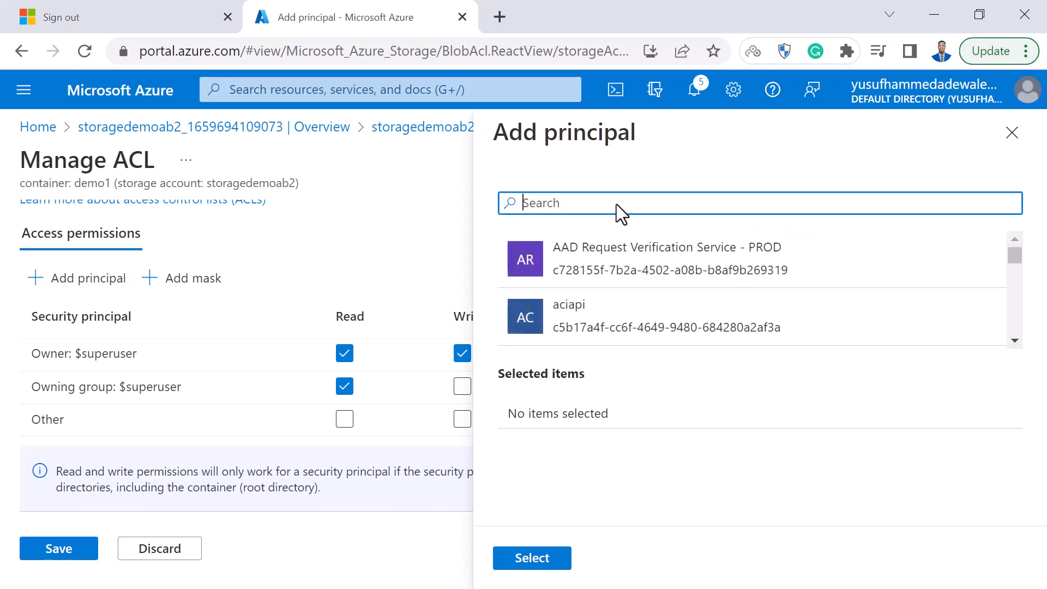
left_click(1012, 132)
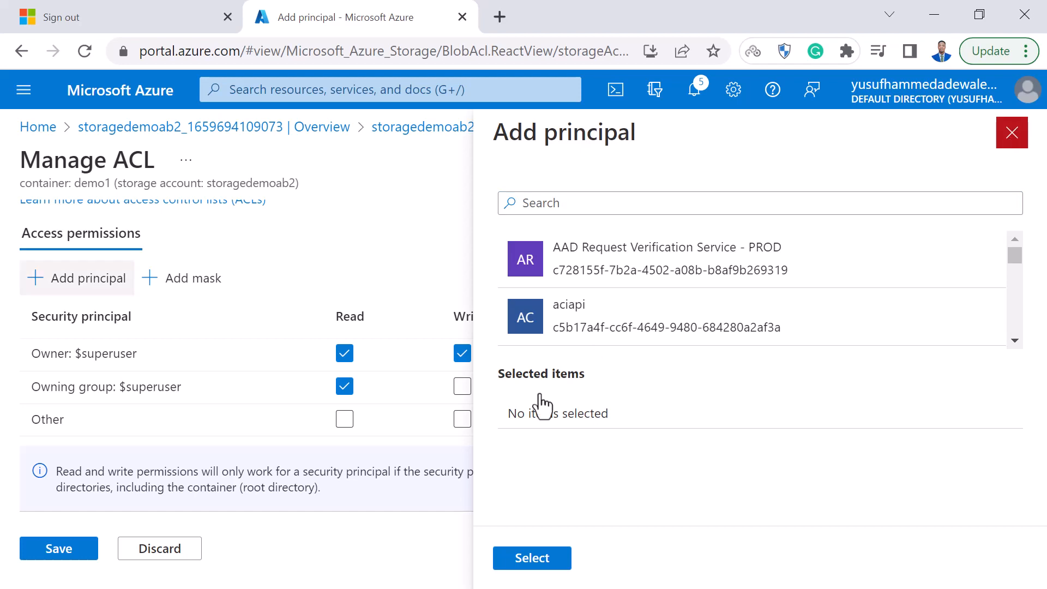
left_click(171, 555)
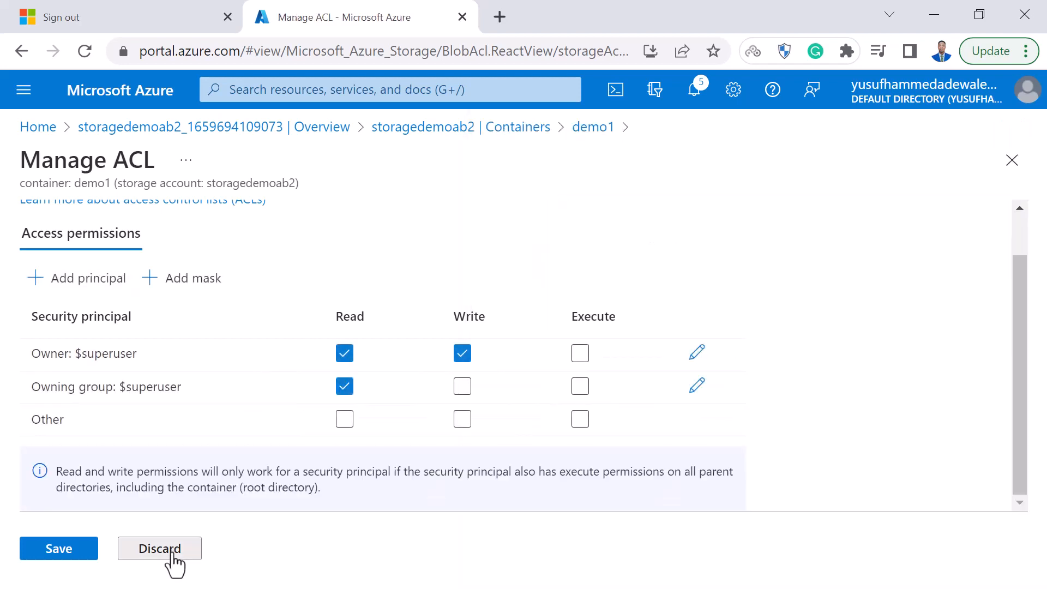
left_click(171, 555)
left_click(171, 556)
left_click(73, 567)
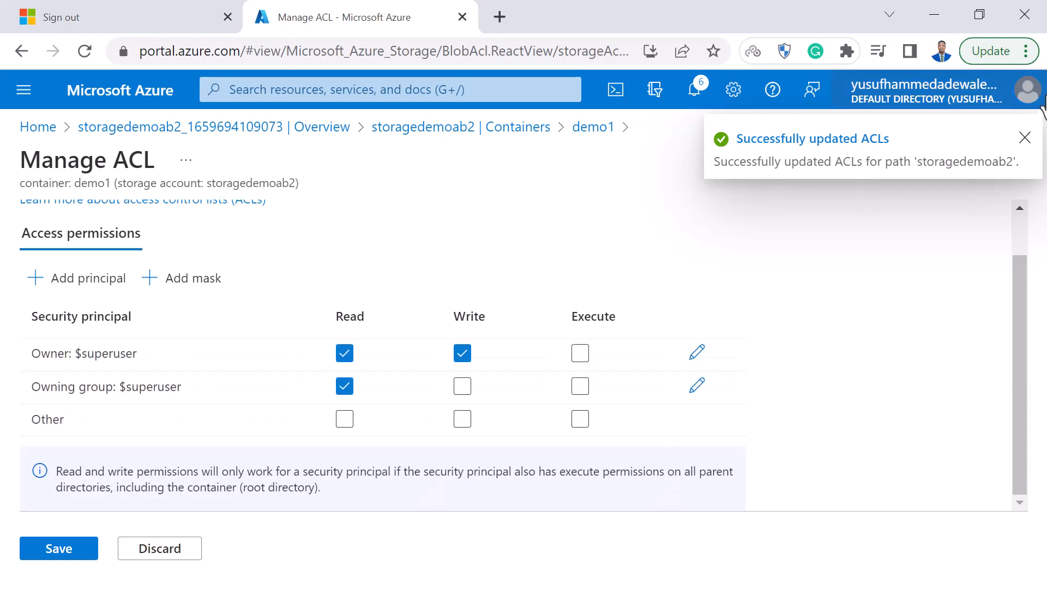
Open demofolder inside the demo1 container to view its contents, and return to the storage account's container list.
left_click(519, 128)
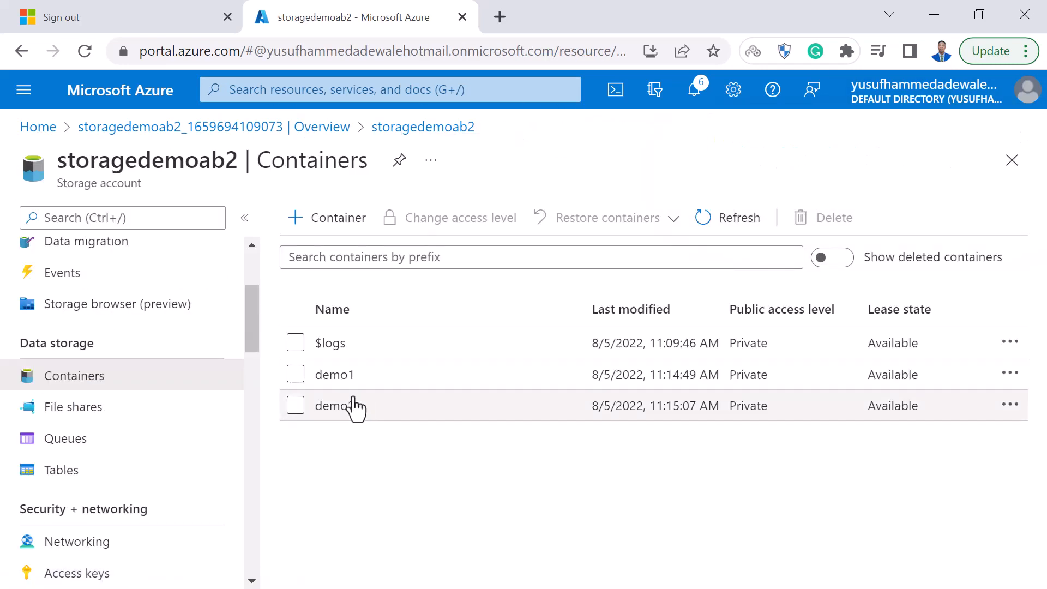
left_click(335, 375)
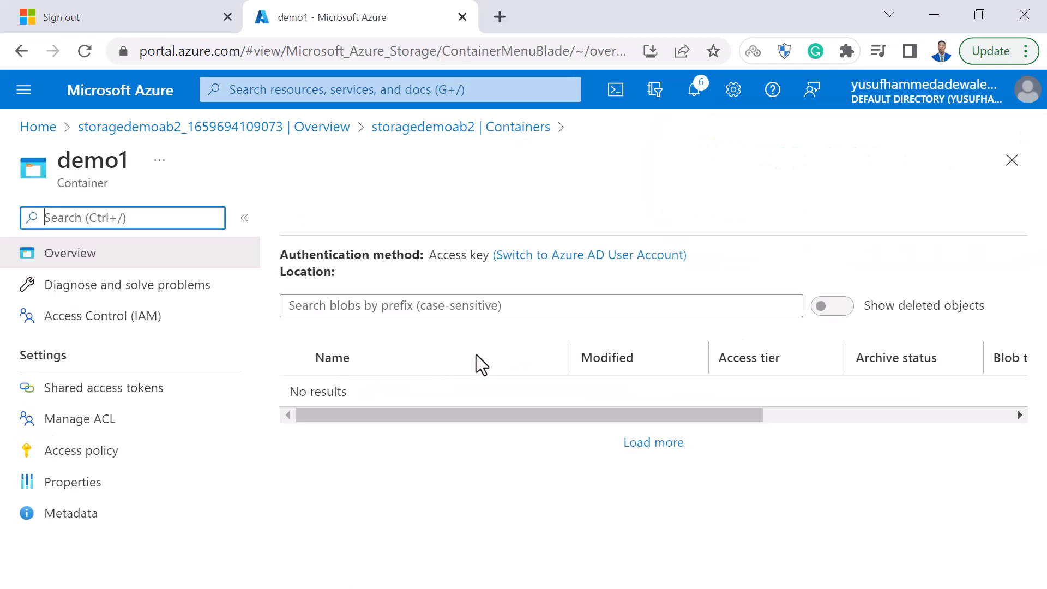
left_click(363, 392)
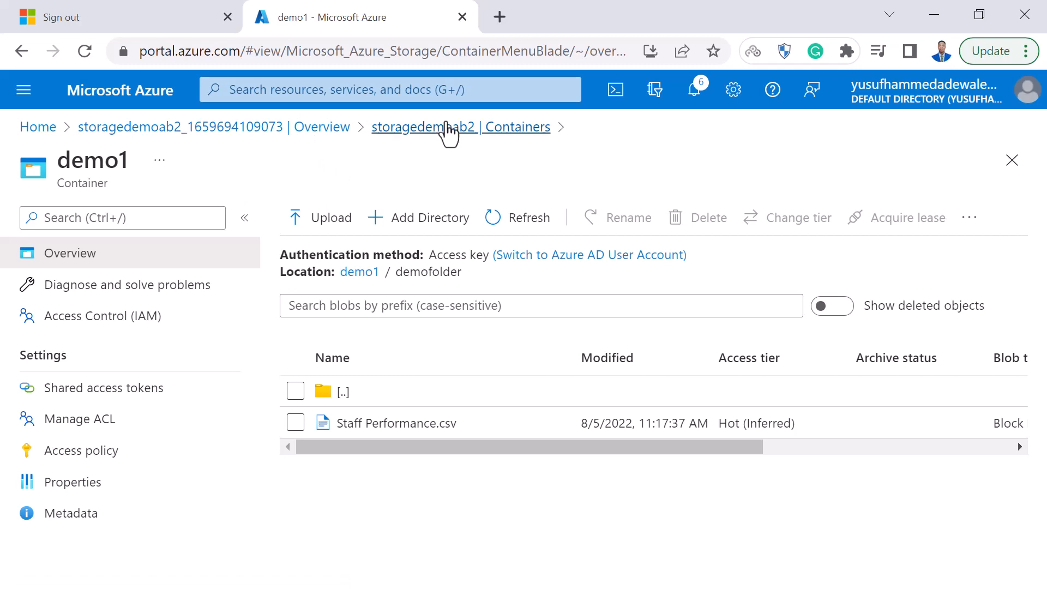
left_click(447, 130)
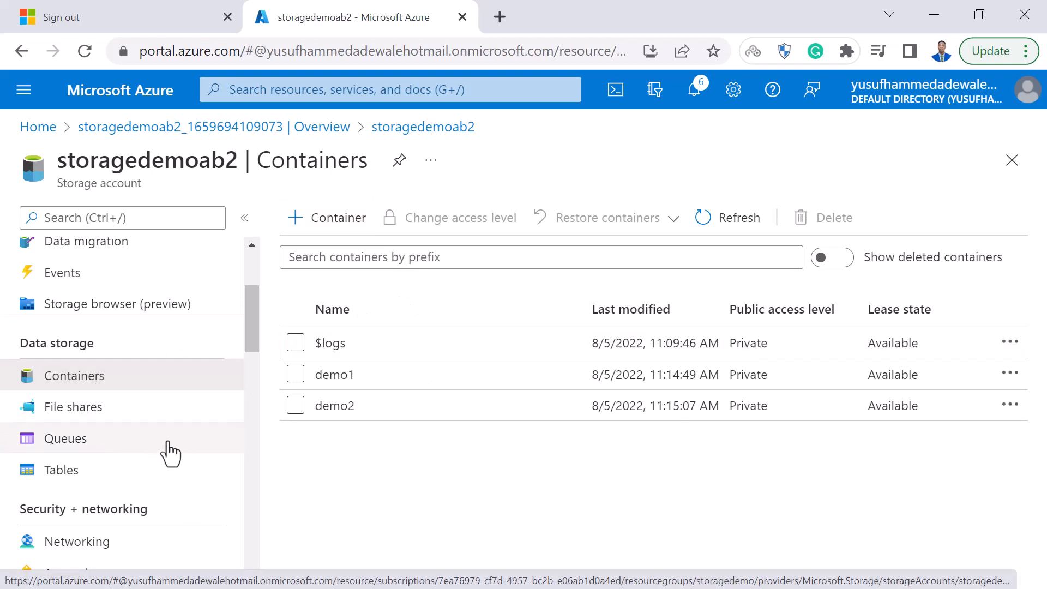
View the blob containers in the account's storage browser and create a table named demotable.
left_click(117, 299)
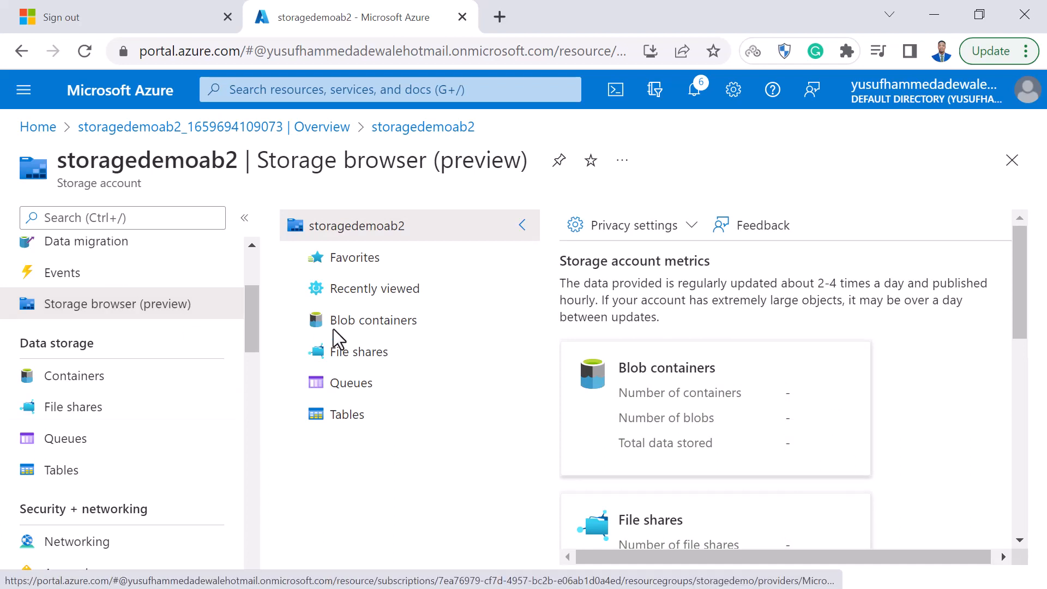
left_click(376, 323)
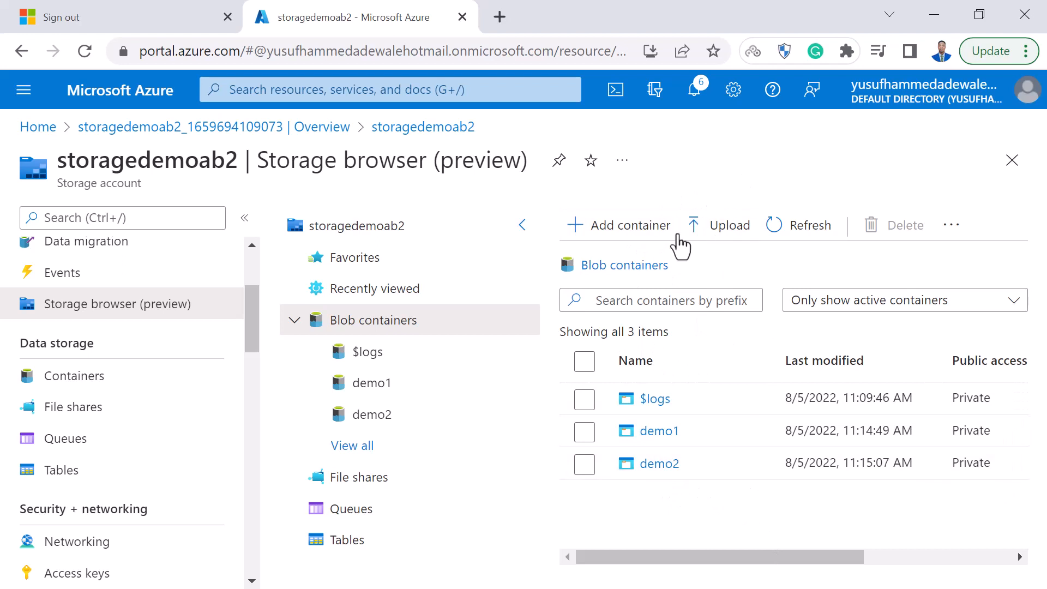
left_click(347, 540)
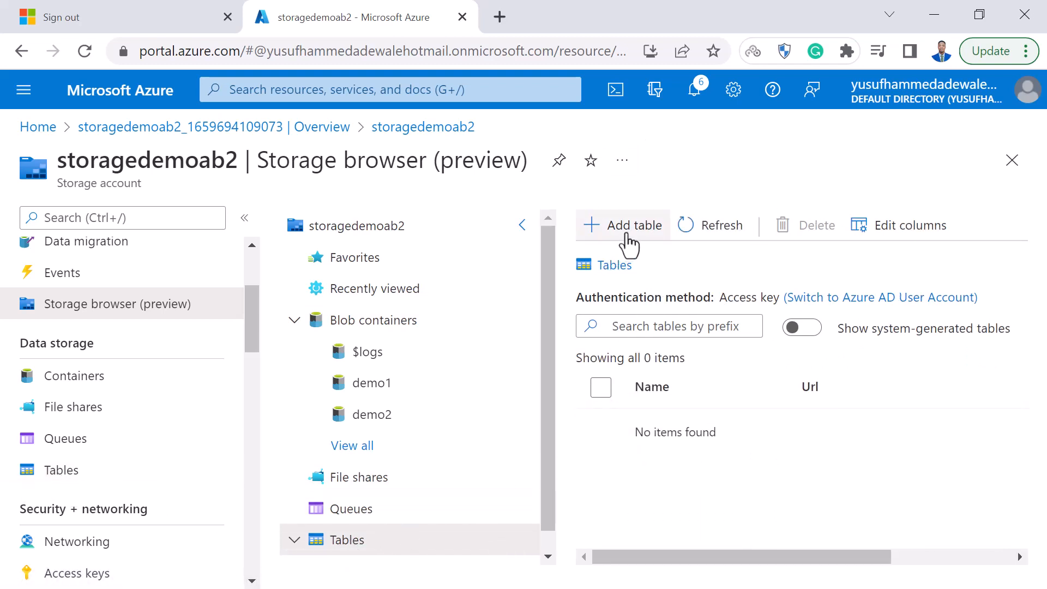
left_click(629, 245)
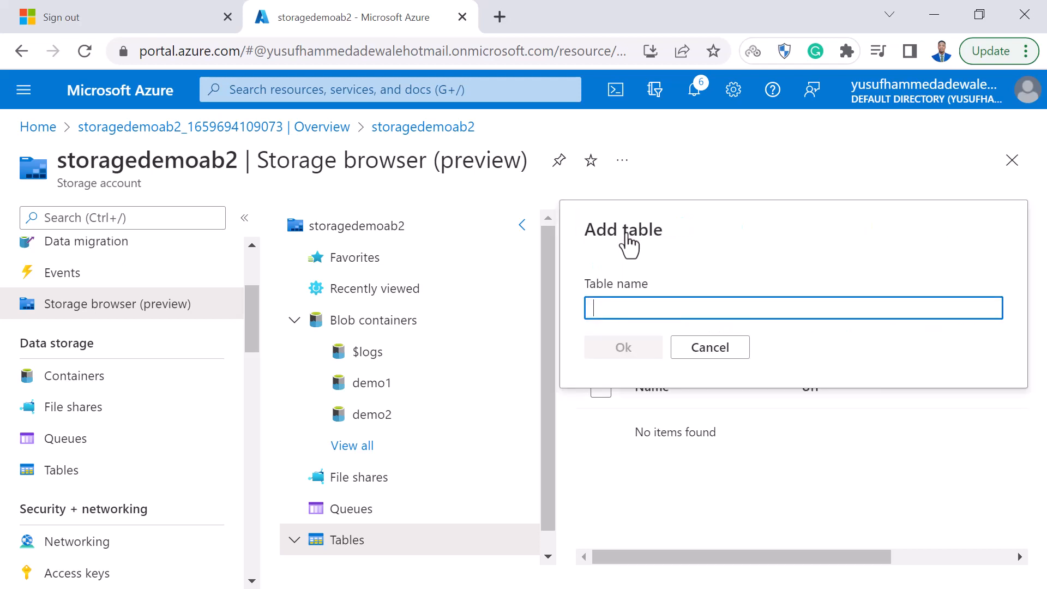
type("Demotable")
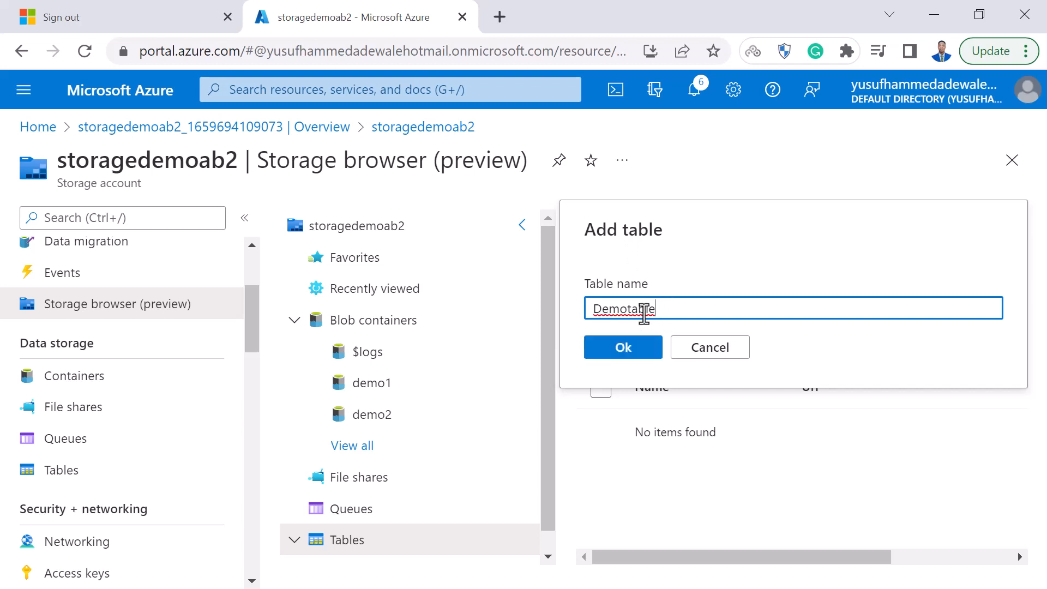
left_click(603, 310)
key("BackSpace")
type("d")
left_click(645, 356)
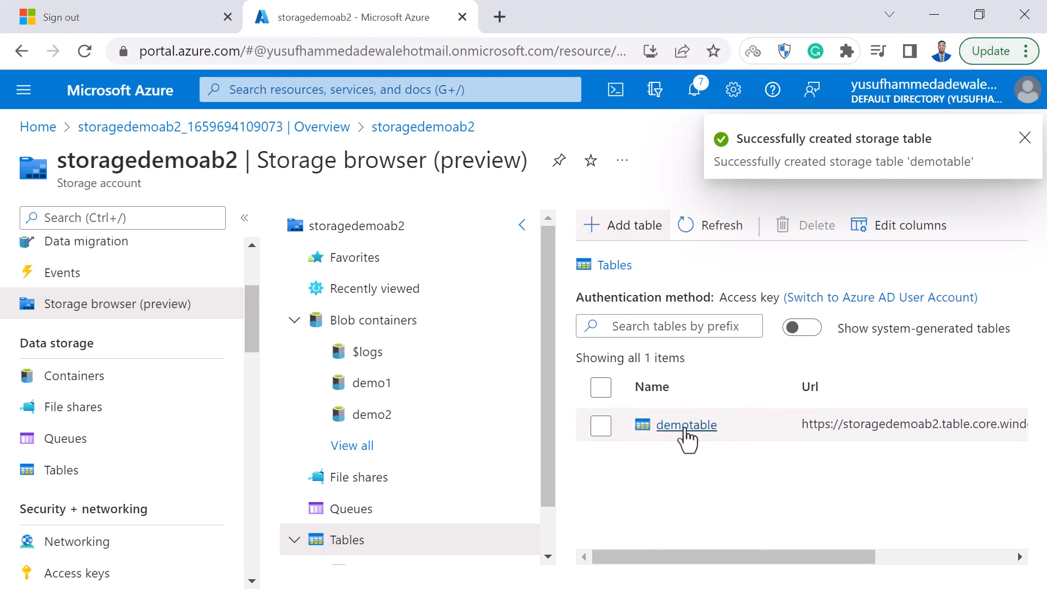
Open demotable and start a new entity with a String property named Name, leaving PartitionKey and RowKey blank.
left_click(675, 427)
left_click(677, 426)
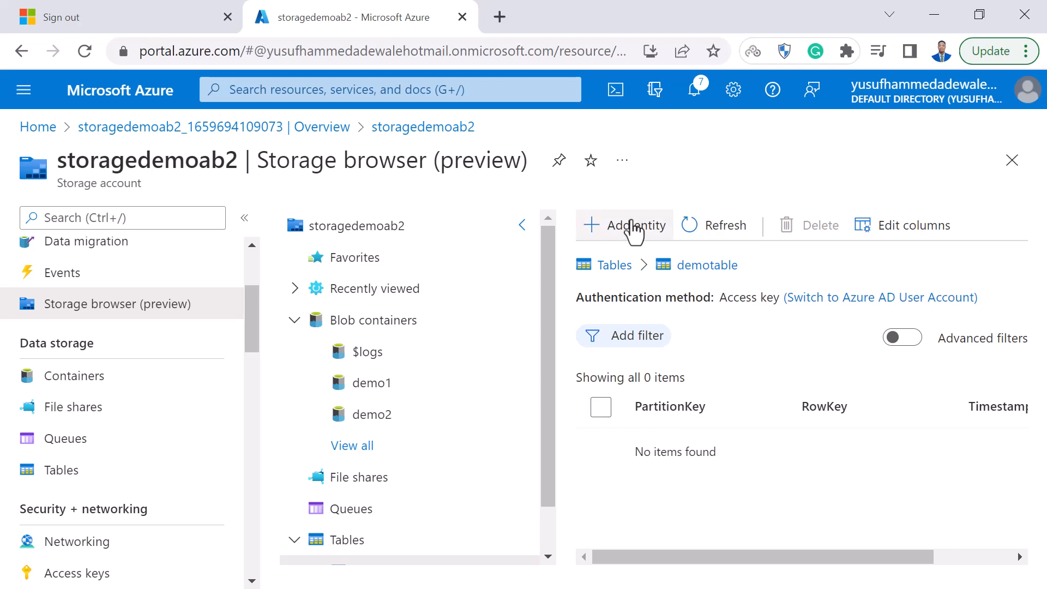
left_click(632, 228)
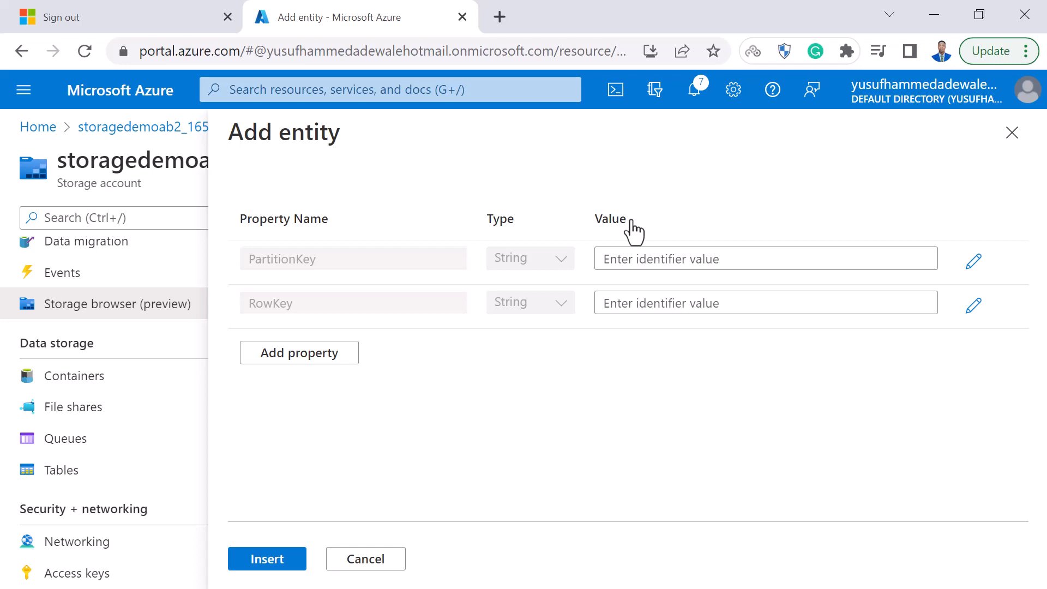
left_click(704, 264)
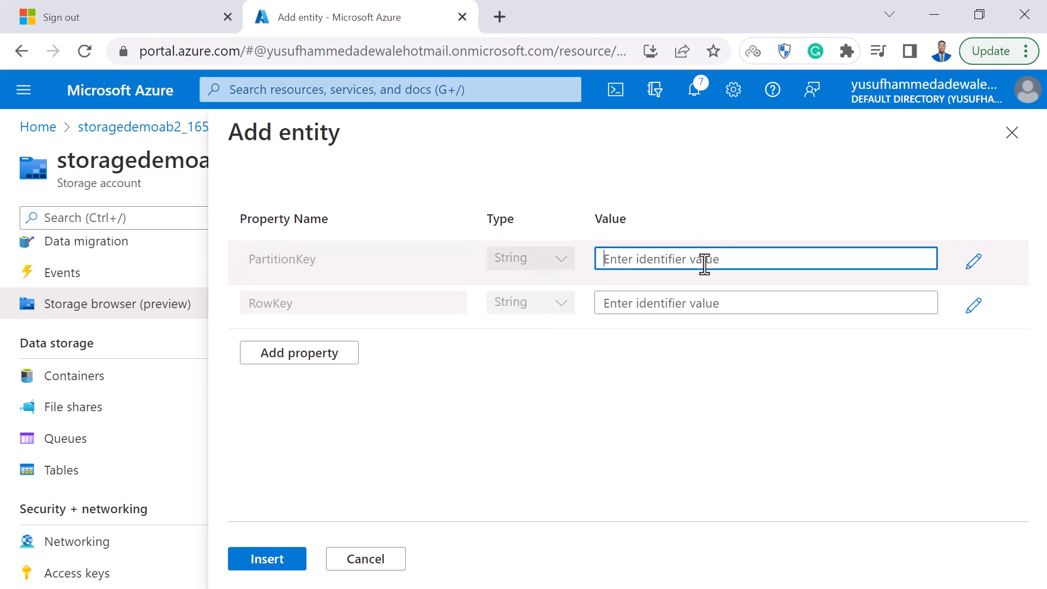
left_click(659, 301)
left_click(319, 358)
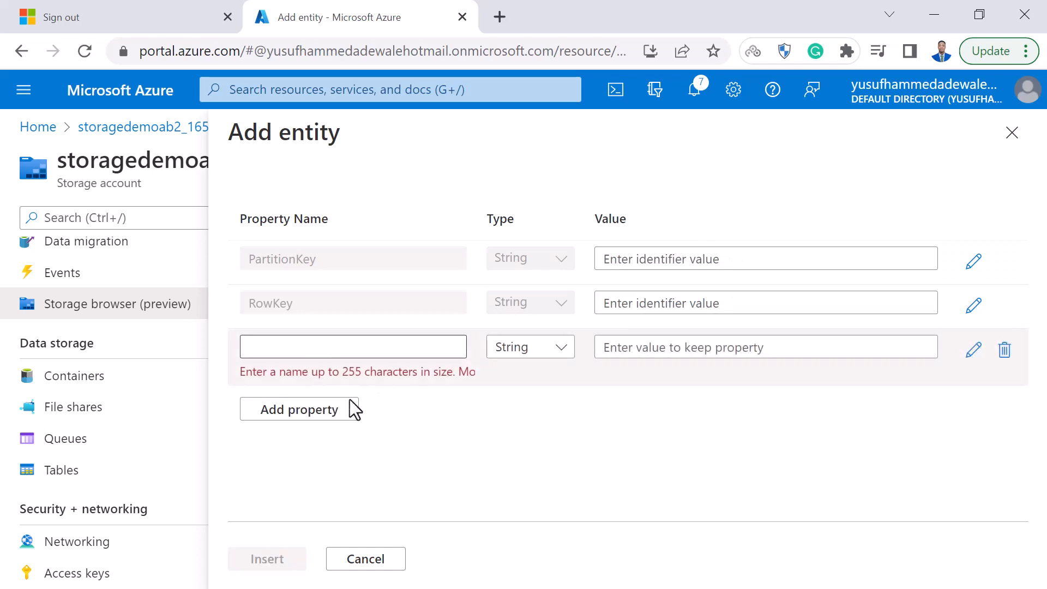
left_click(337, 346)
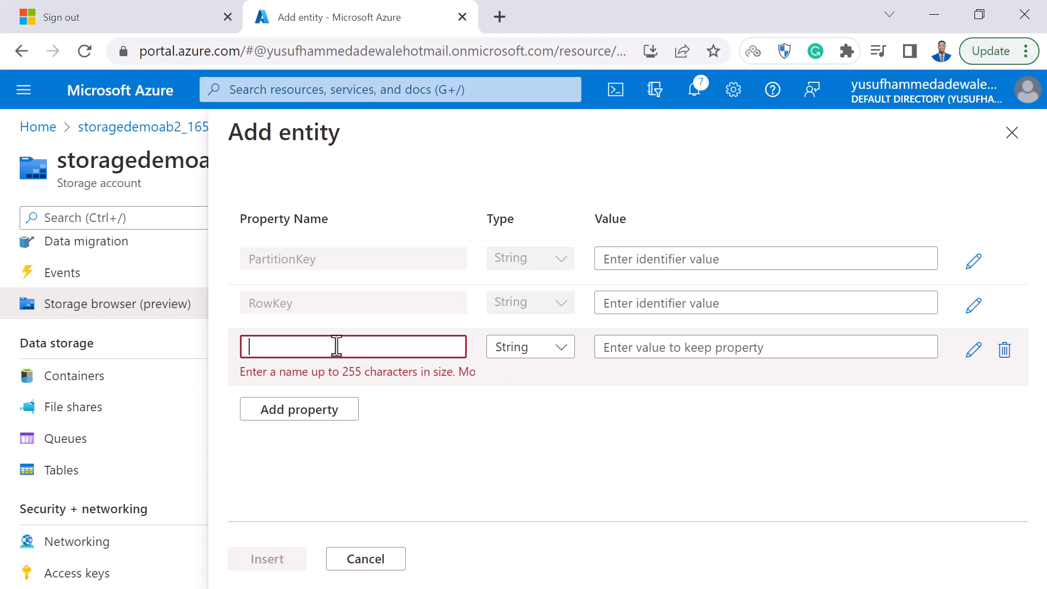
type("Name")
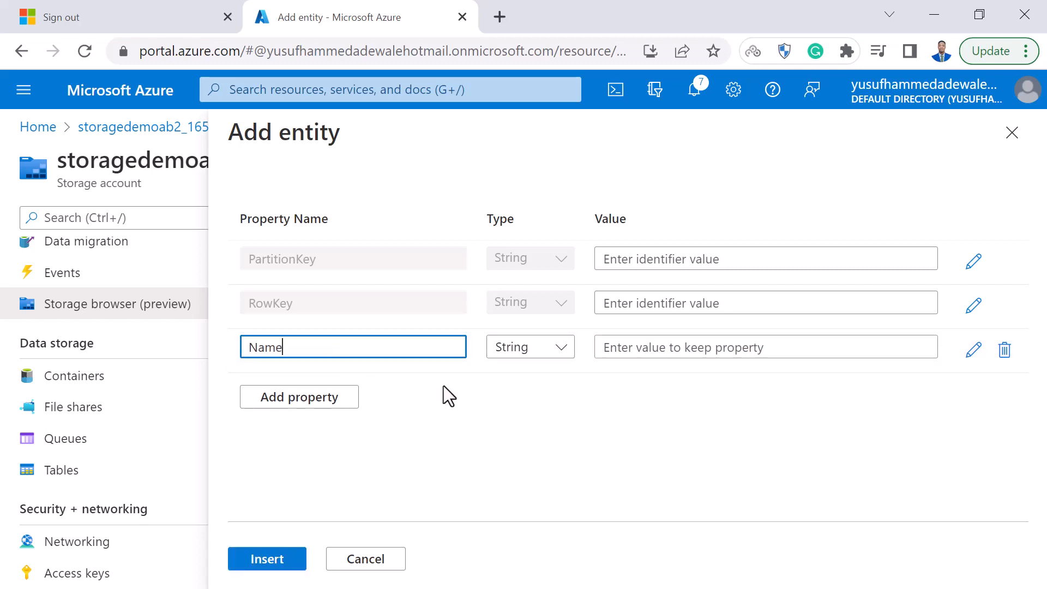
Add a property named Salary to the new entity and set its type to Int64.
left_click(313, 397)
left_click(303, 384)
type("Salary")
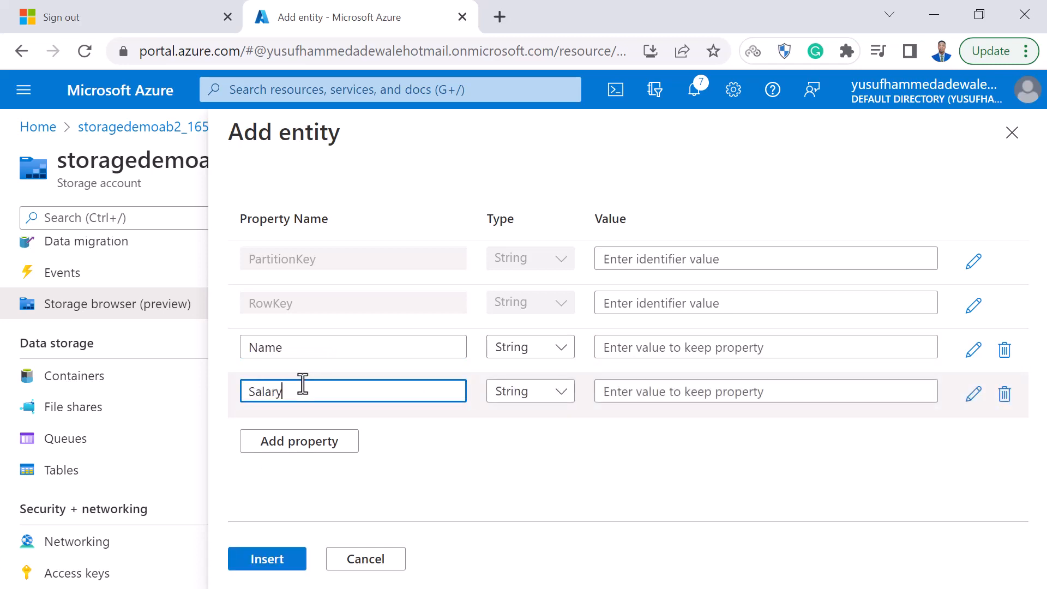
left_click(532, 399)
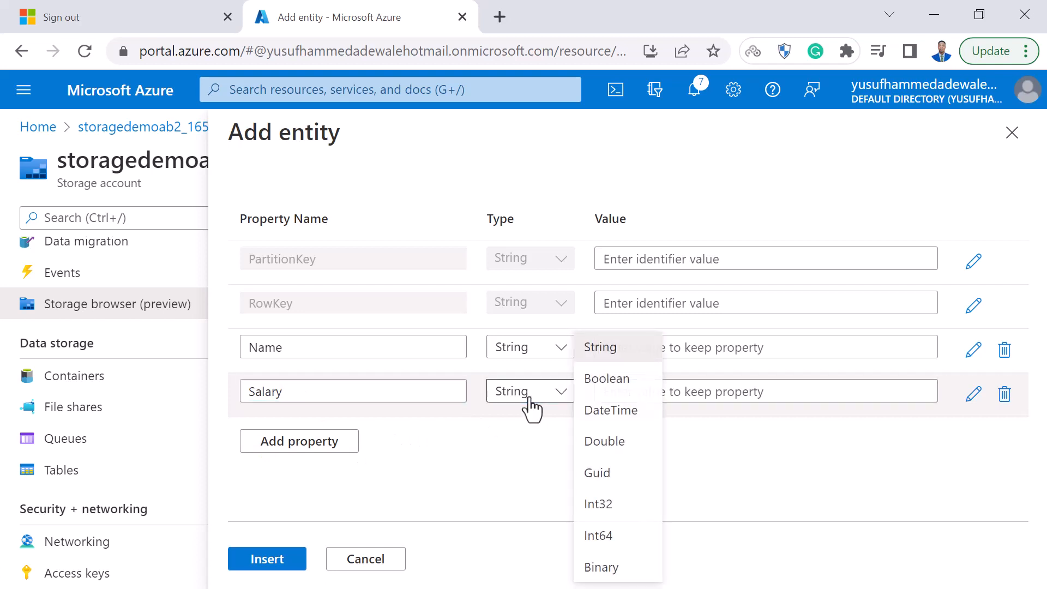
left_click(620, 542)
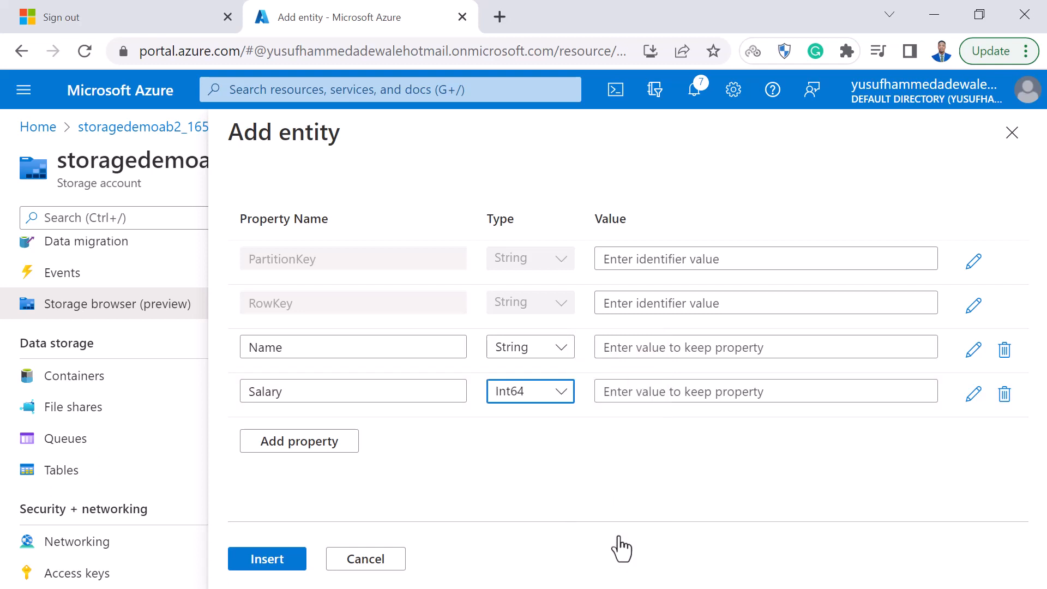
Add a property named Date with type DateTime and insert the entity into demotable.
left_click(275, 443)
left_click(275, 440)
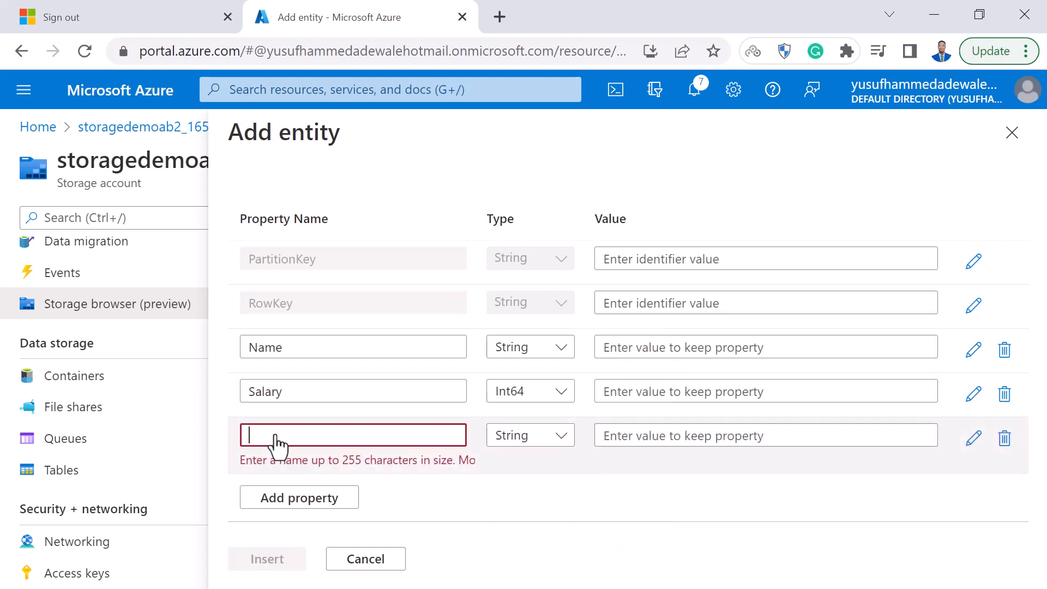
type("Date")
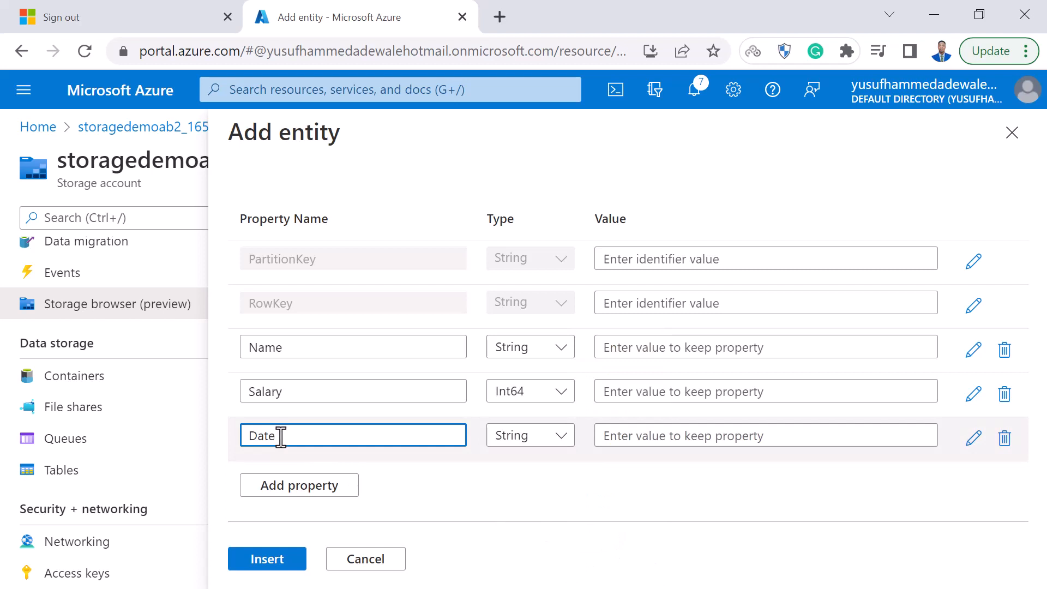
left_click(520, 443)
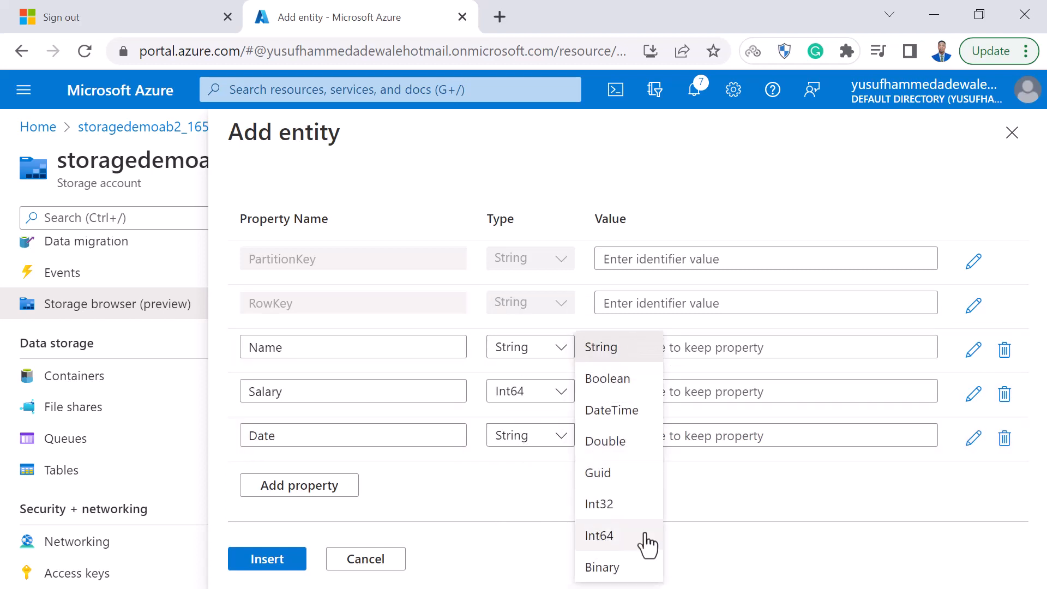
left_click(628, 410)
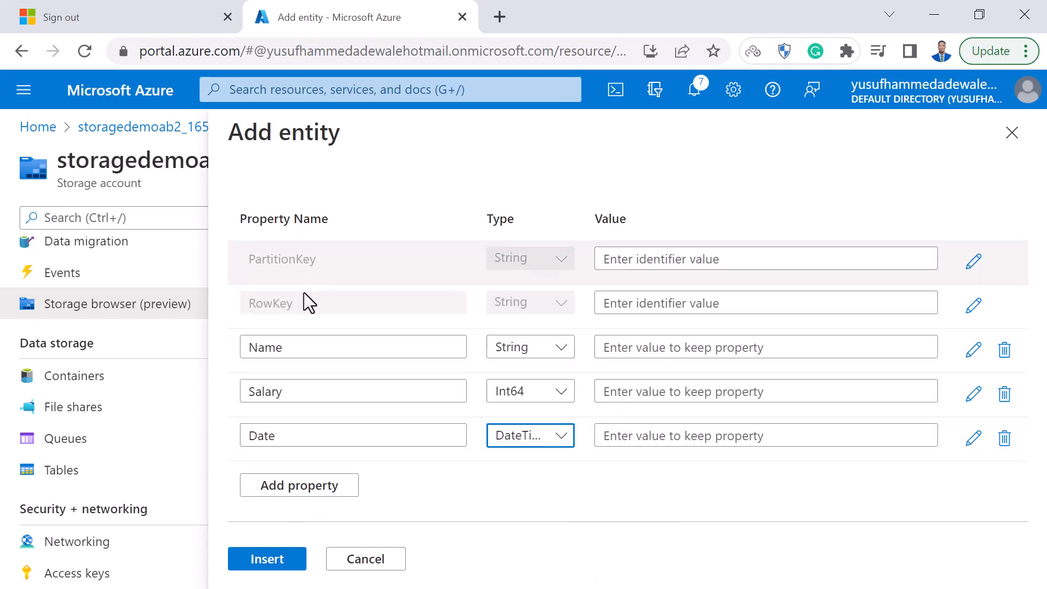
left_click(266, 553)
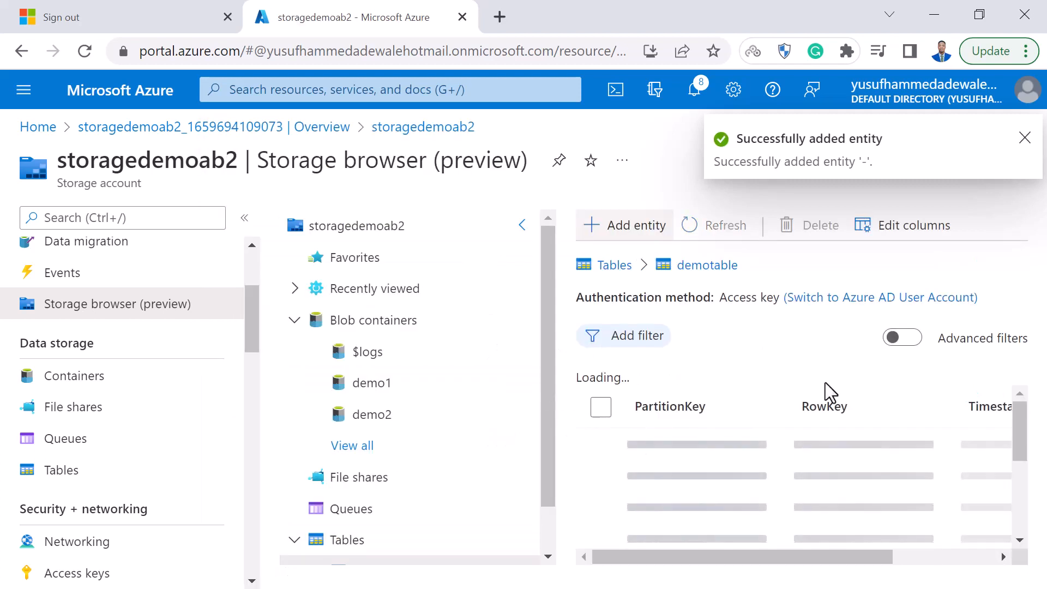
Select the new entity in demotable and look over the account's storage resources and available settings.
left_click_drag(789, 567, 656, 585)
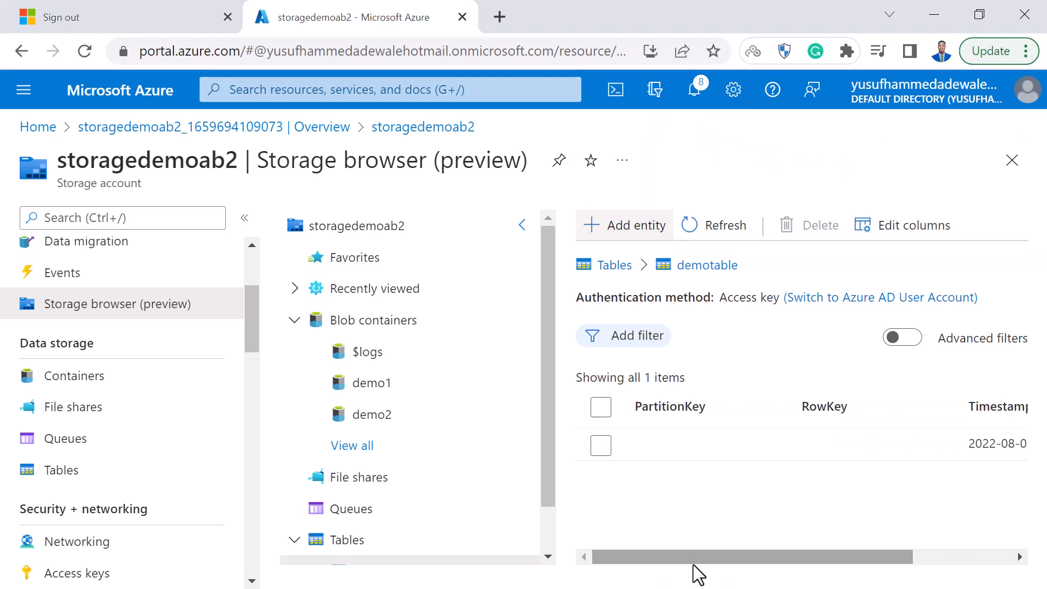
left_click(643, 449)
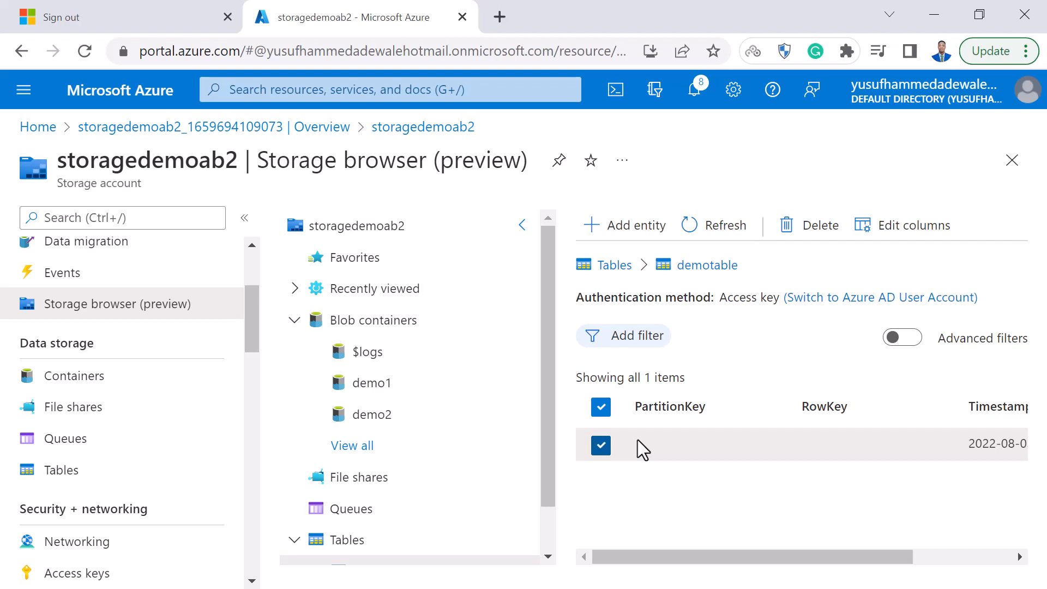
scroll(345, 381, "down", 1)
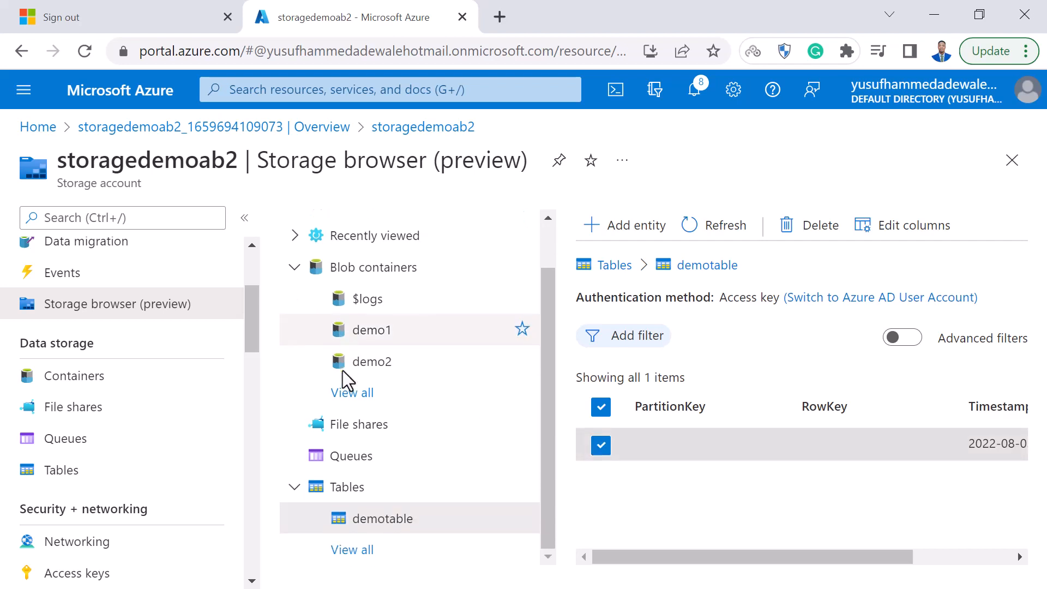
scroll(345, 380, "up", 1)
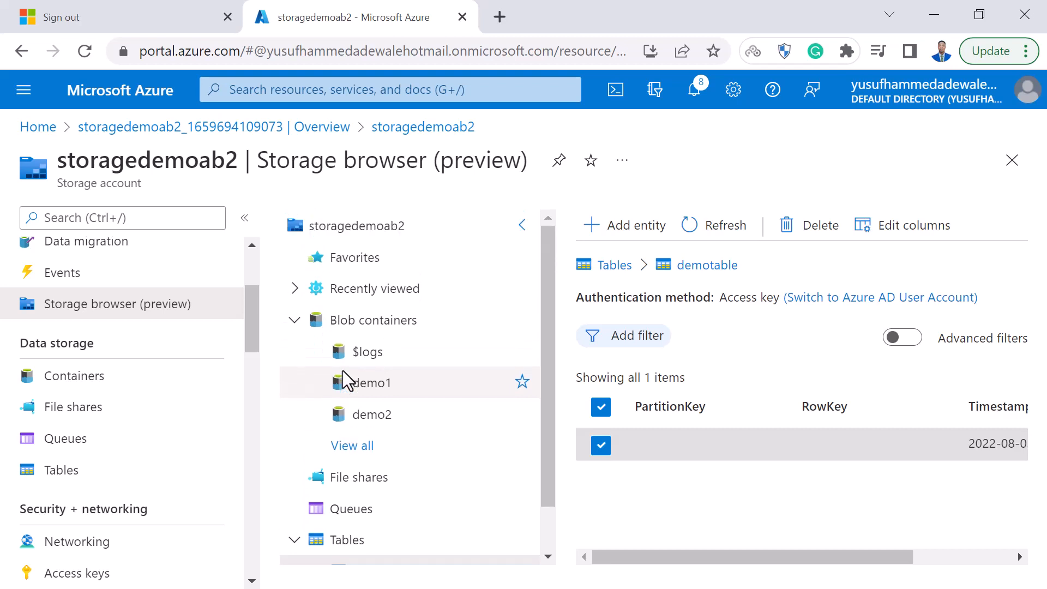
scroll(114, 345, "down", 5)
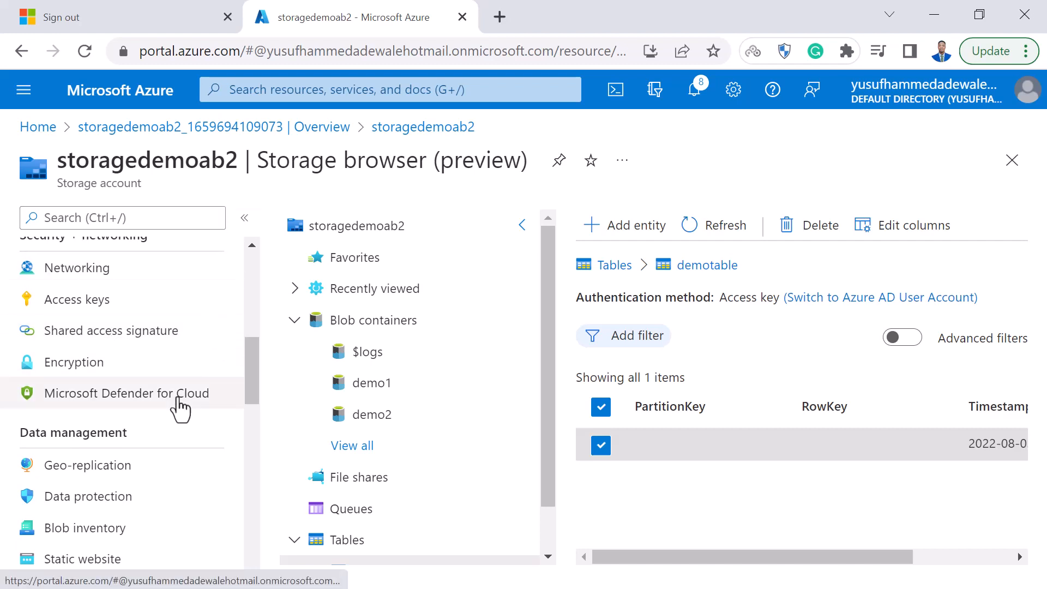
scroll(180, 405, "up", 3)
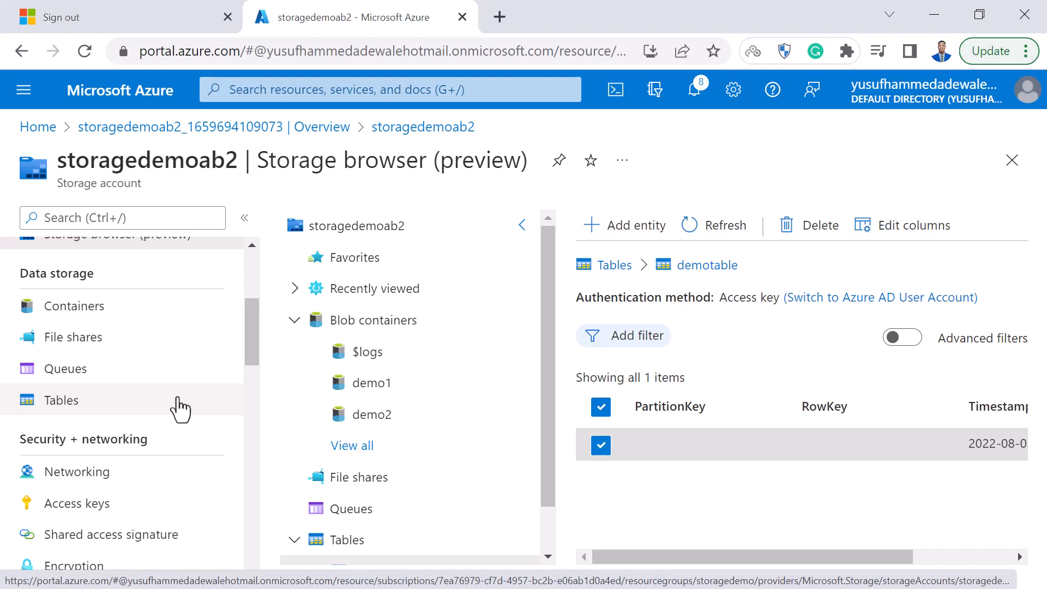
scroll(168, 367, "up", 2)
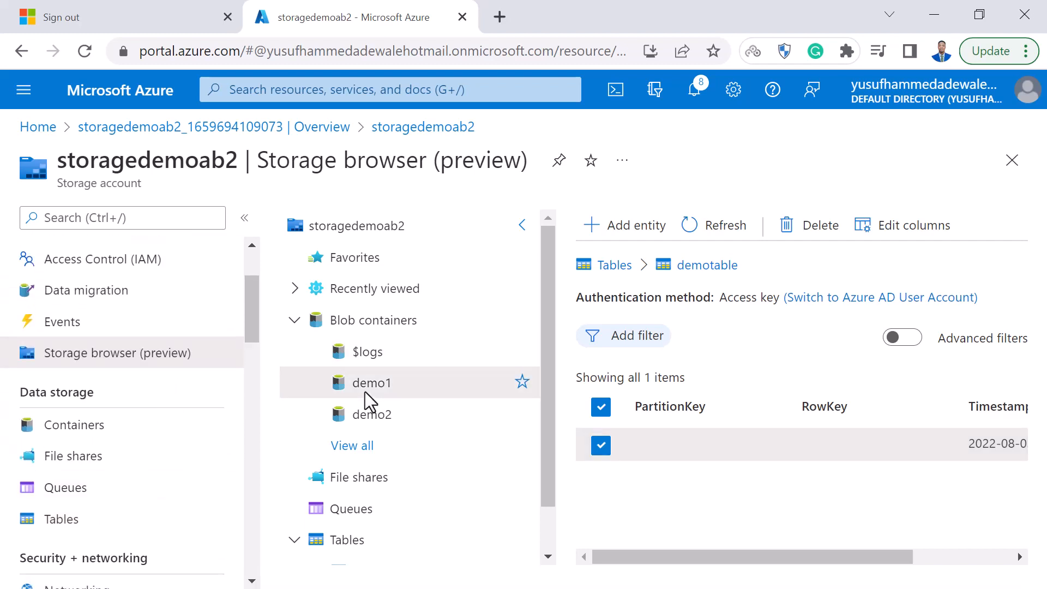
Open Staff Performance.csv from demofolder in the demo1 container and examine its properties and metadata fields.
left_click(365, 394)
left_click(689, 425)
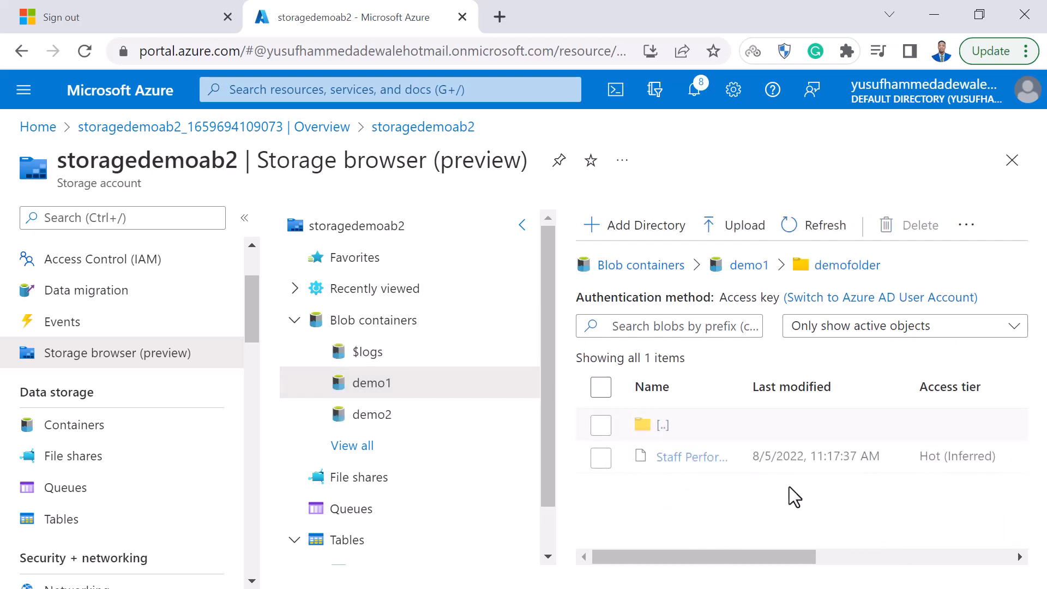
left_click(695, 461)
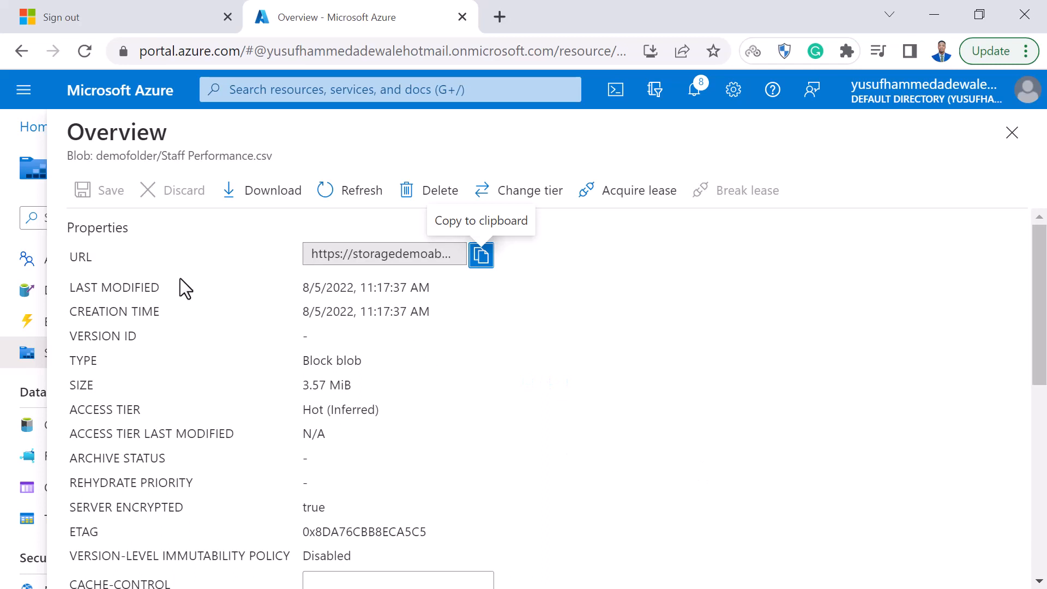
scroll(352, 497, "down", 8)
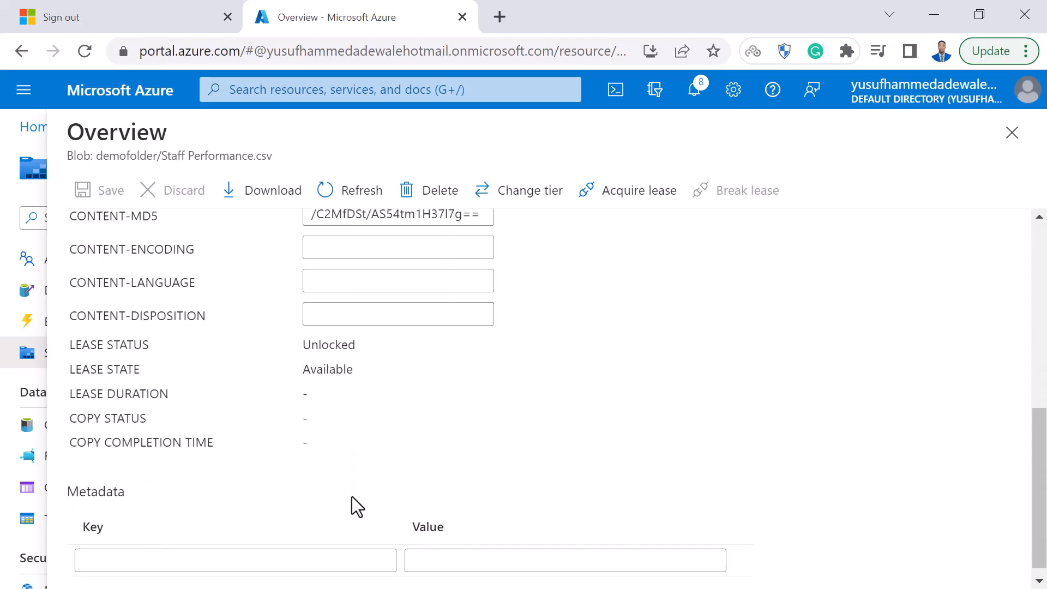